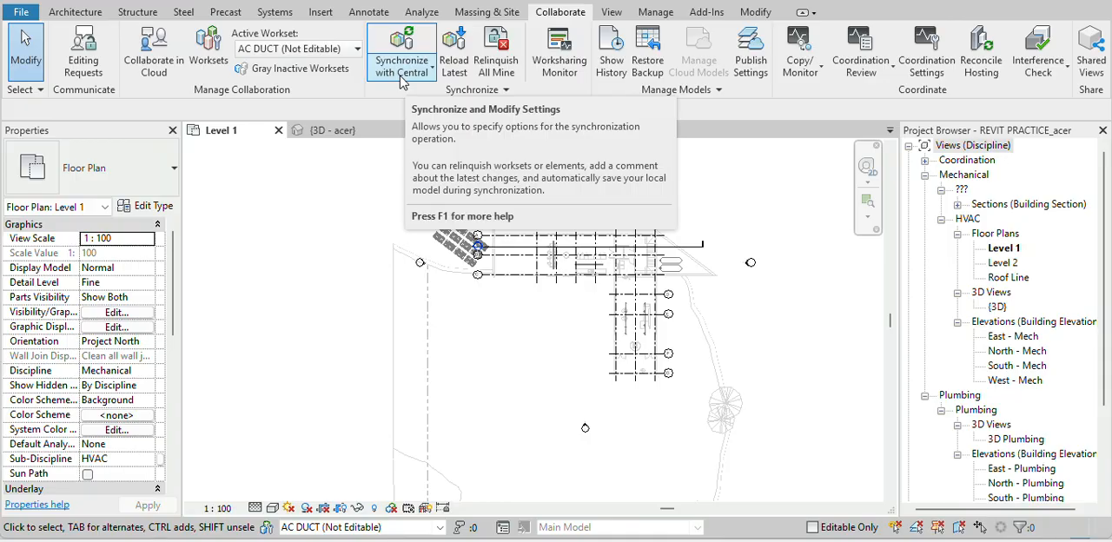
Synchronize the local file with the central model with Compact Central Model enabled, and relinquish everything owned
{"action": "left_click", "coordinate": [401, 78]}
{"action": "left_click", "coordinate": [466, 124]}
{"action": "left_click", "coordinate": [388, 189]}
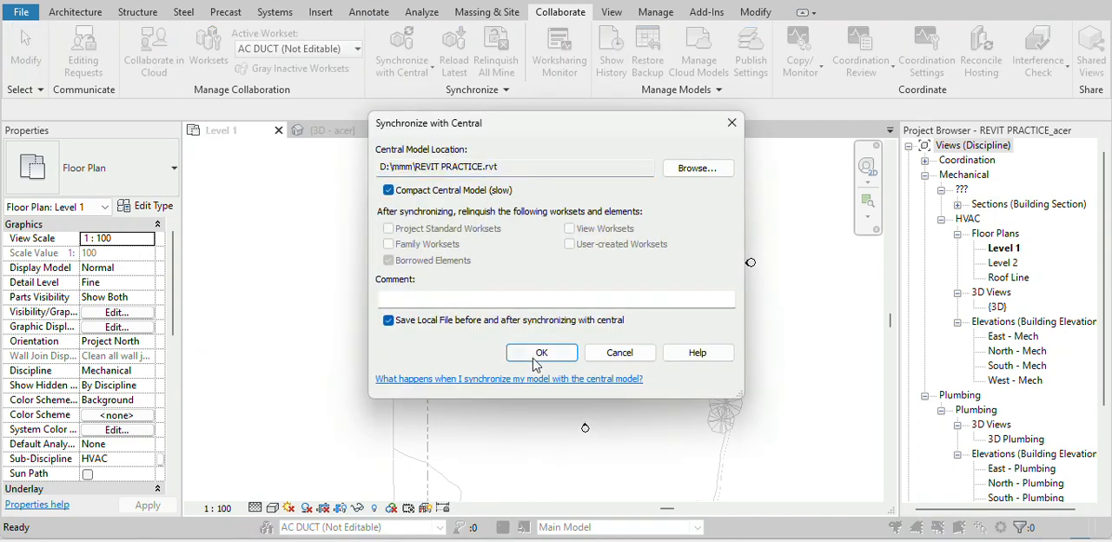
{"action": "left_click", "coordinate": [539, 354]}
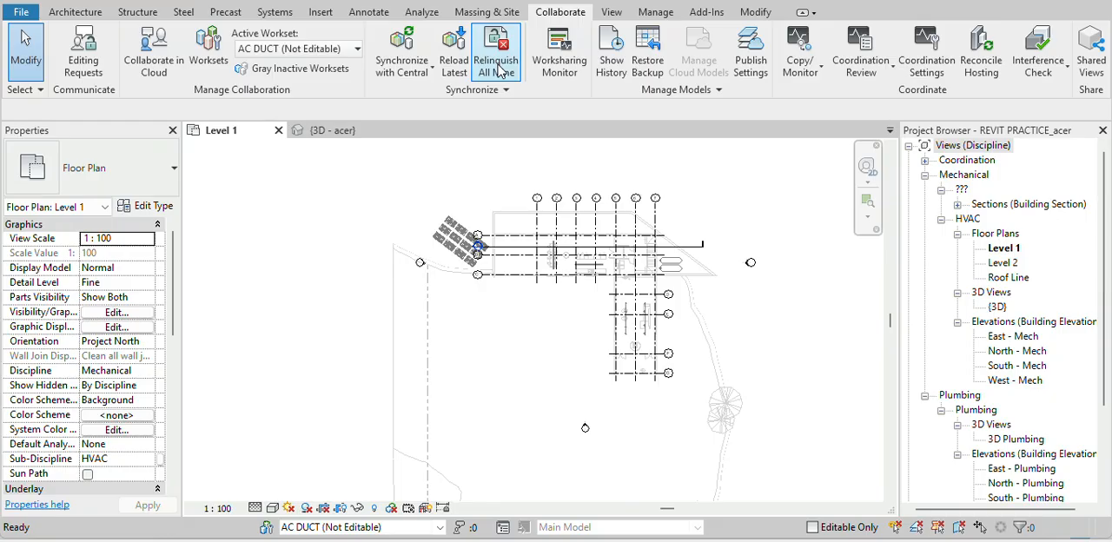
{"action": "left_click", "coordinate": [502, 70]}
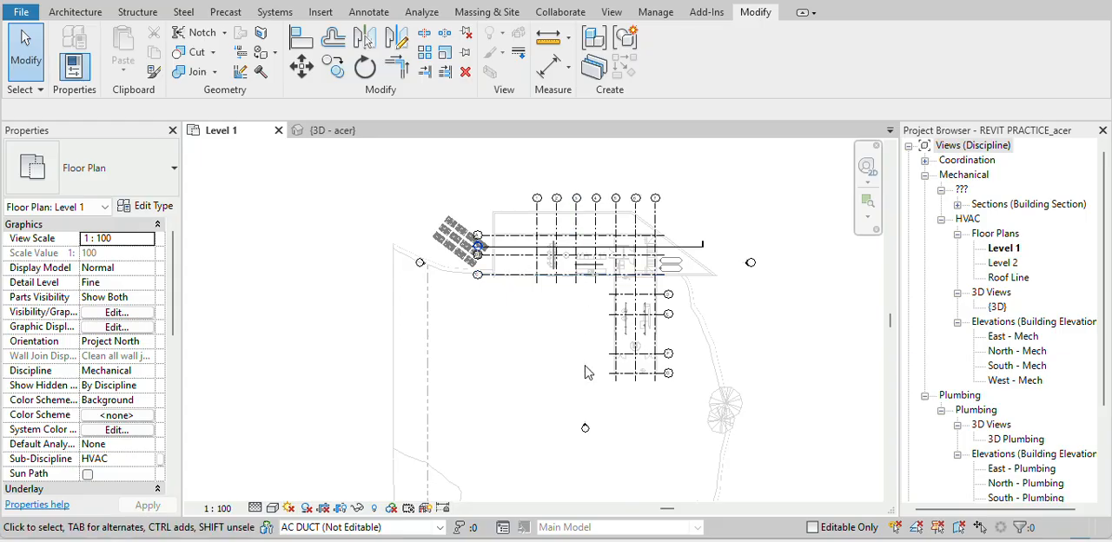
Draw a nearly closed rectangular loop of 300 x 300 mm duct in the open area beside grids D to G
{"action": "scroll", "coordinate": [585, 372], "scroll_direction": "up", "scroll_amount": 5}
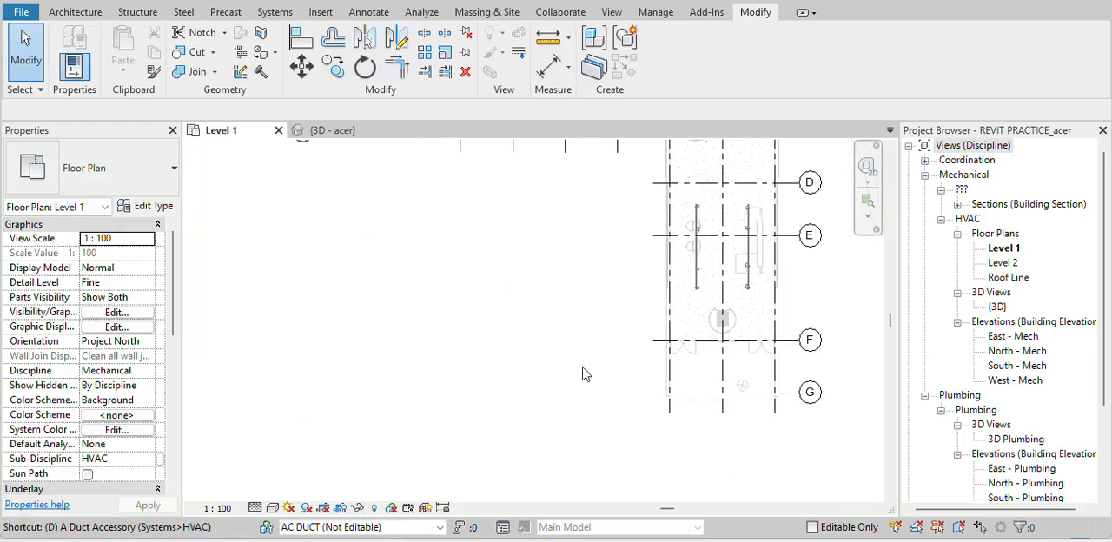
{"action": "key", "text": "t"}
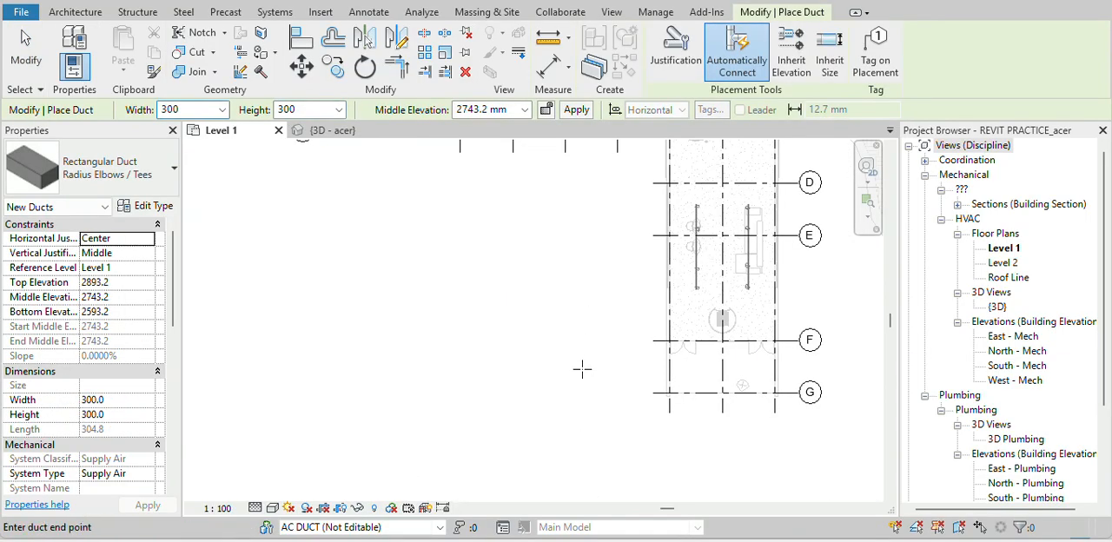
{"action": "left_click", "coordinate": [580, 369]}
{"action": "left_click", "coordinate": [579, 200]}
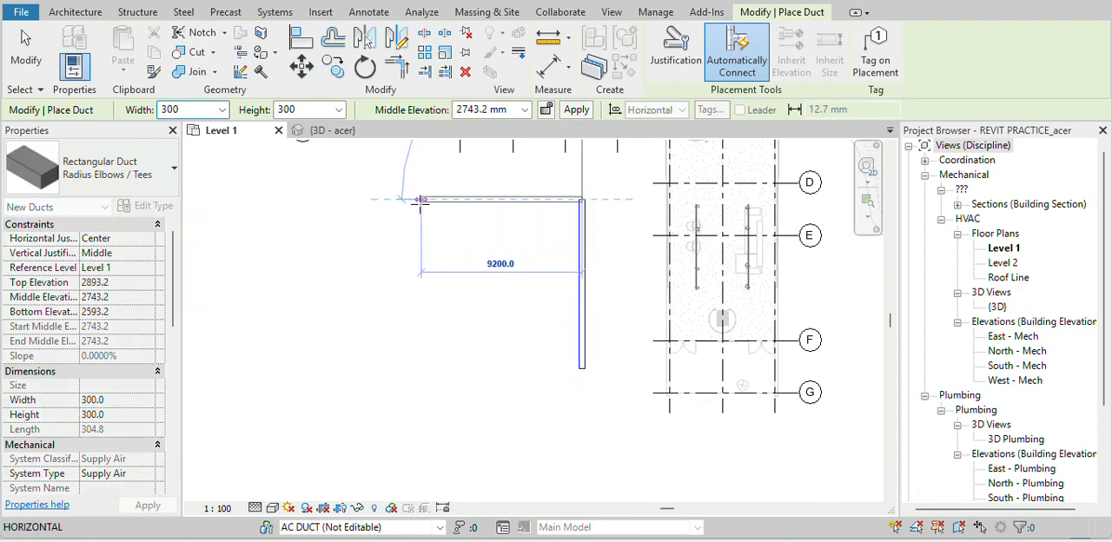
{"action": "left_click", "coordinate": [399, 201]}
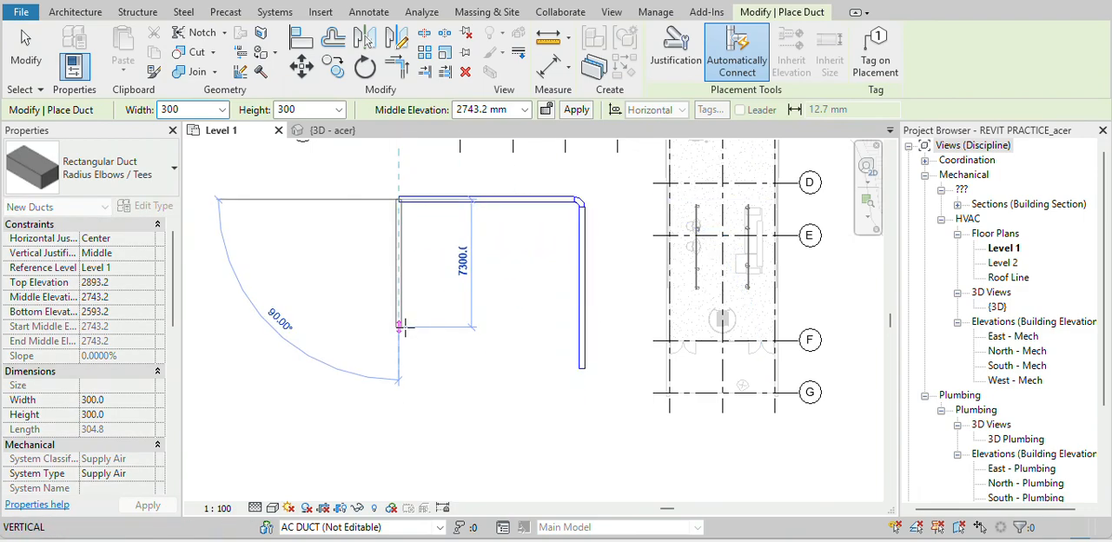
{"action": "left_click", "coordinate": [398, 349]}
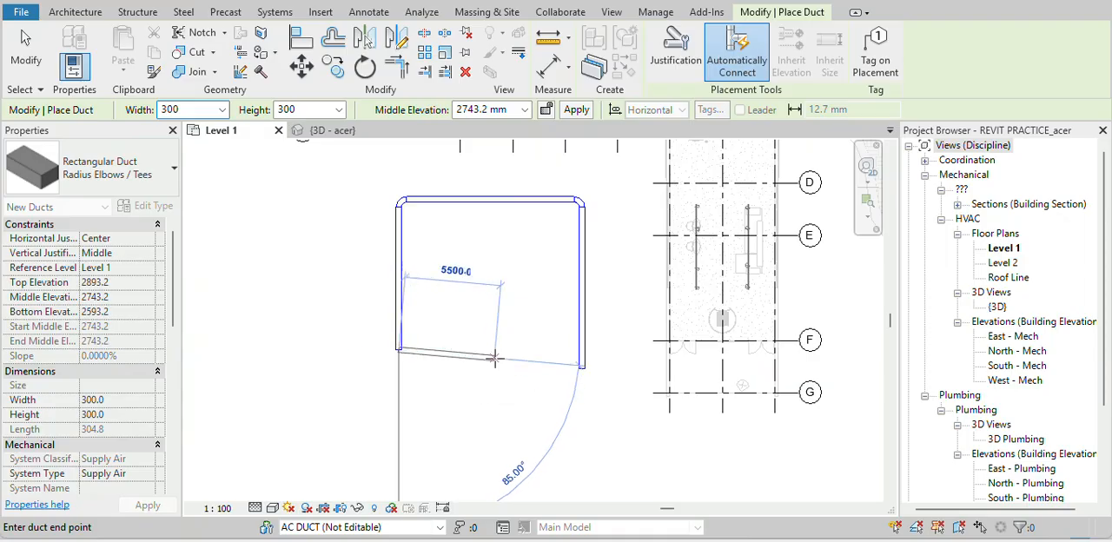
{"action": "left_click", "coordinate": [504, 349]}
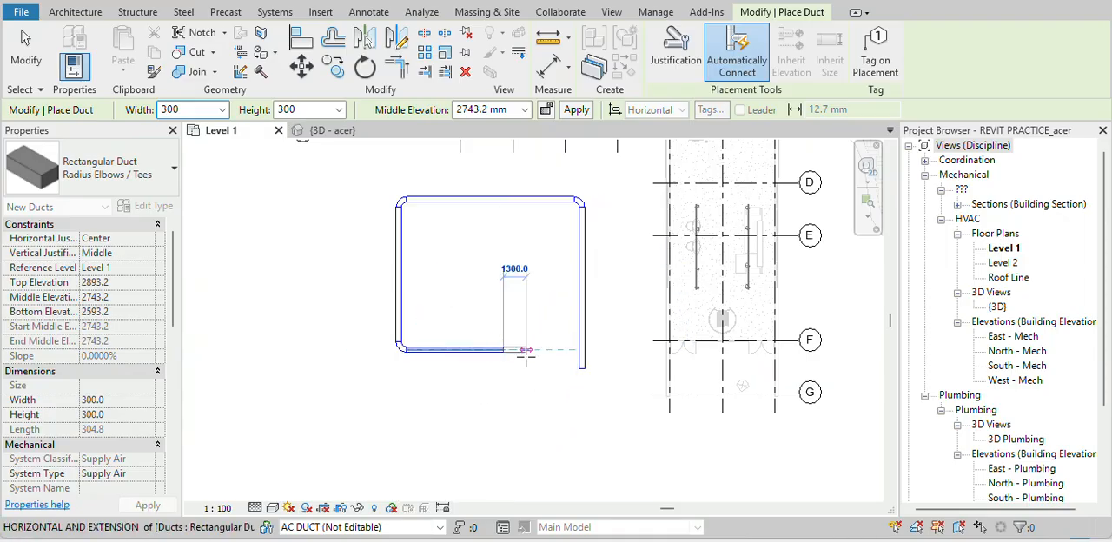
{"action": "key", "text": "Escape"}
{"action": "key", "text": "Escape"}
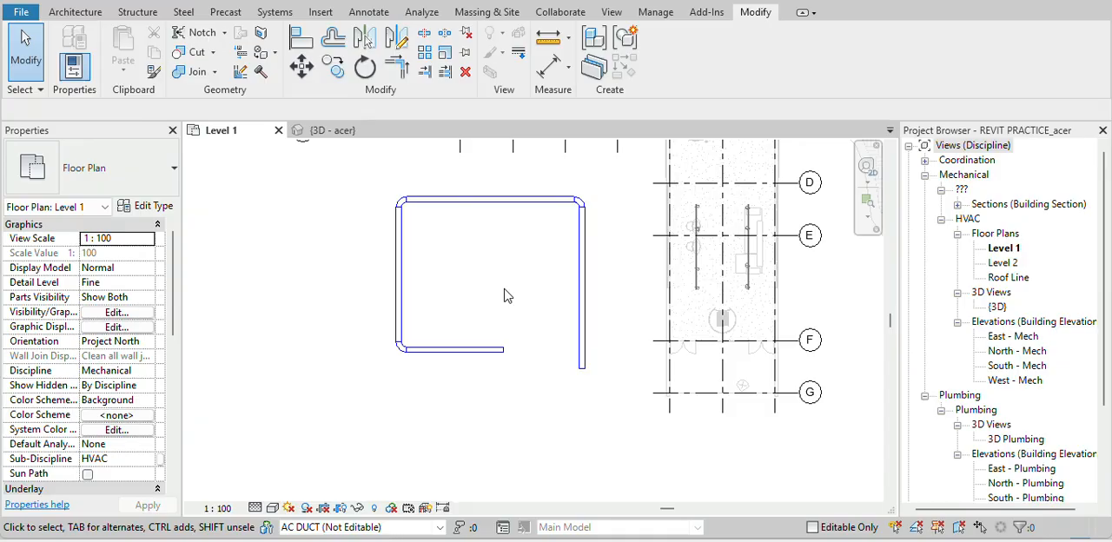
Draw a separate horizontal 300 x 300 mm duct about 9000 mm long below the open side of the duct loop
{"action": "scroll", "coordinate": [497, 334], "scroll_direction": "up", "scroll_amount": 2}
{"action": "middle_click_drag", "start_coordinate": [482, 398], "coordinate": [498, 241]}
{"action": "key", "text": "d"}
{"action": "key", "text": "t"}
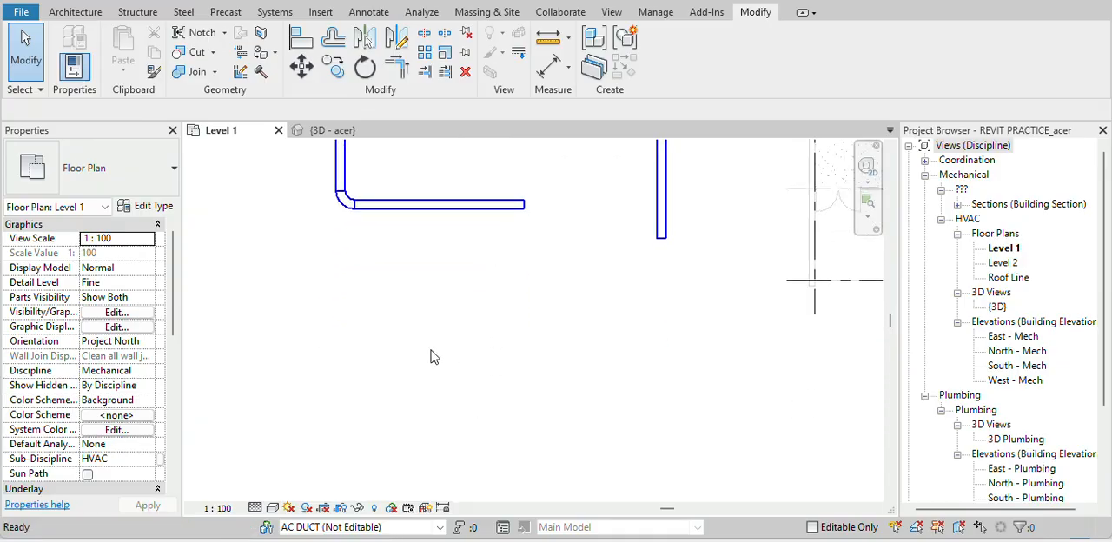
{"action": "left_click", "coordinate": [379, 314]}
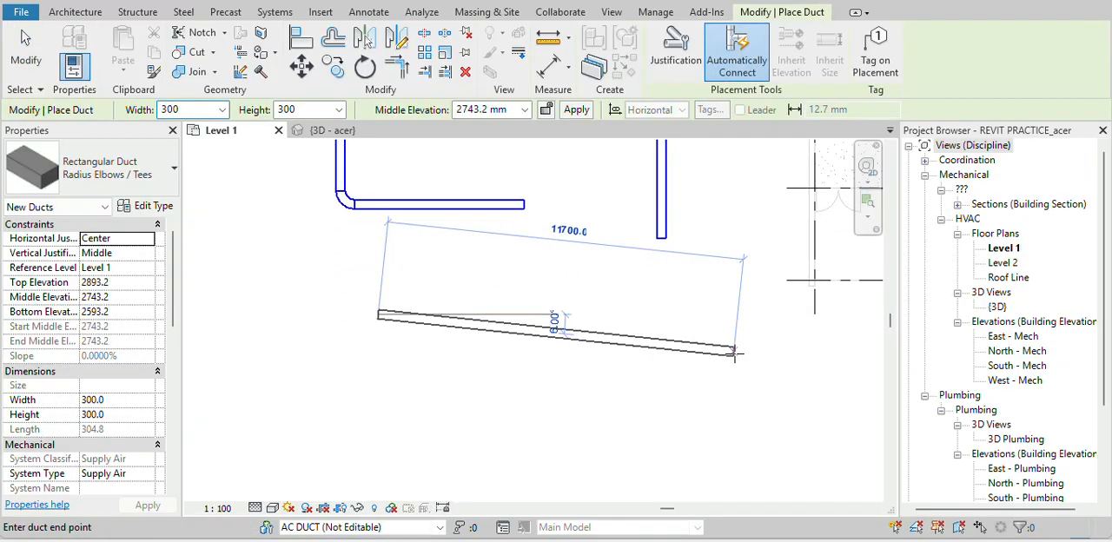
{"action": "left_click", "coordinate": [654, 314]}
{"action": "key", "text": "Escape"}
{"action": "key", "text": "Escape"}
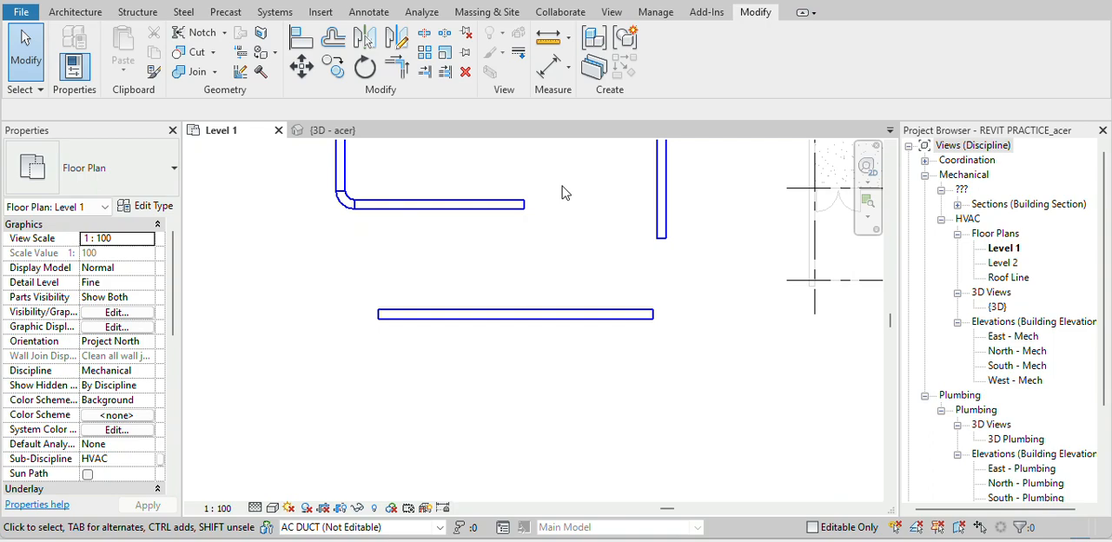
Align the separate horizontal duct's upper edge with the upper edge of the loop's lower duct
{"action": "key", "text": "a"}
{"action": "key", "text": "l"}
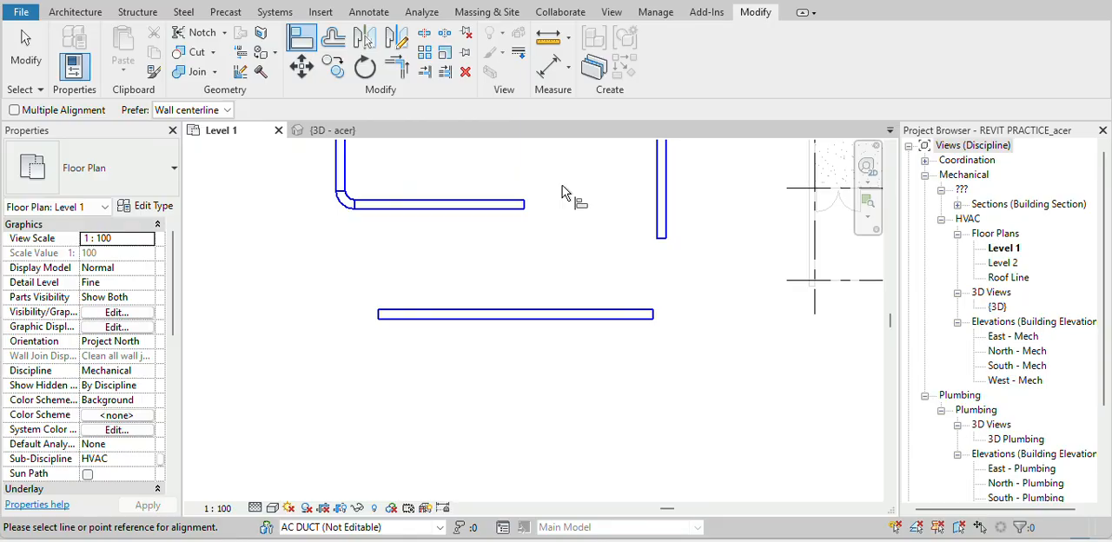
{"action": "scroll", "coordinate": [504, 211], "scroll_direction": "up", "scroll_amount": 5}
{"action": "scroll", "coordinate": [596, 174], "scroll_direction": "down", "scroll_amount": 4}
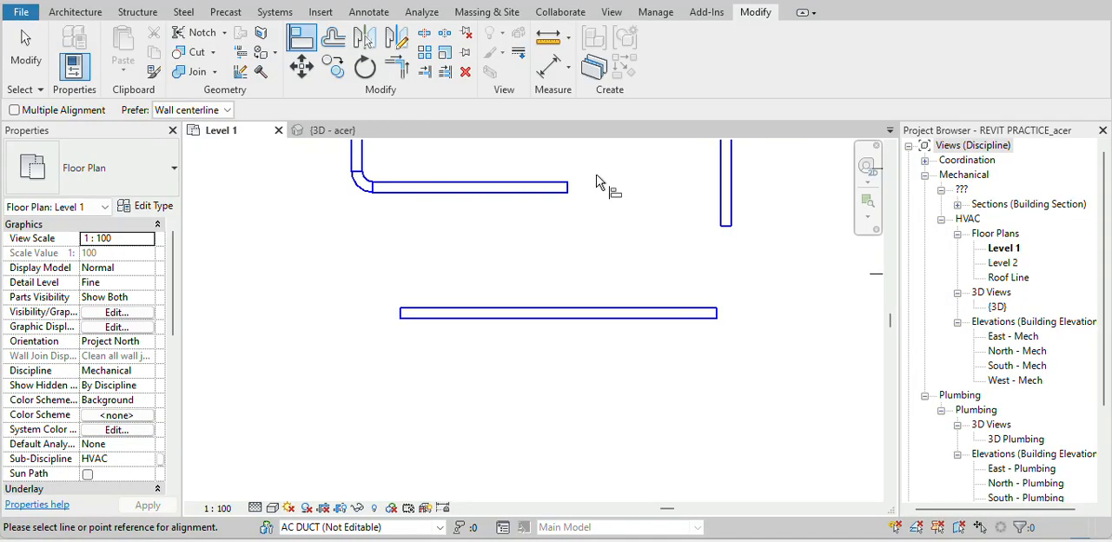
{"action": "left_click", "coordinate": [547, 188]}
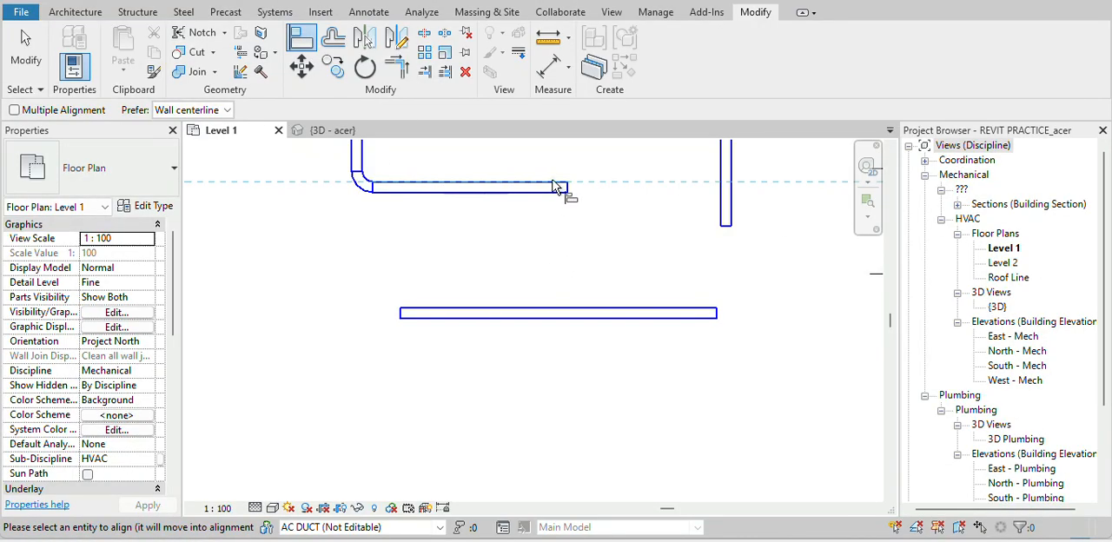
{"action": "left_click", "coordinate": [546, 313]}
{"action": "key", "text": "Escape"}
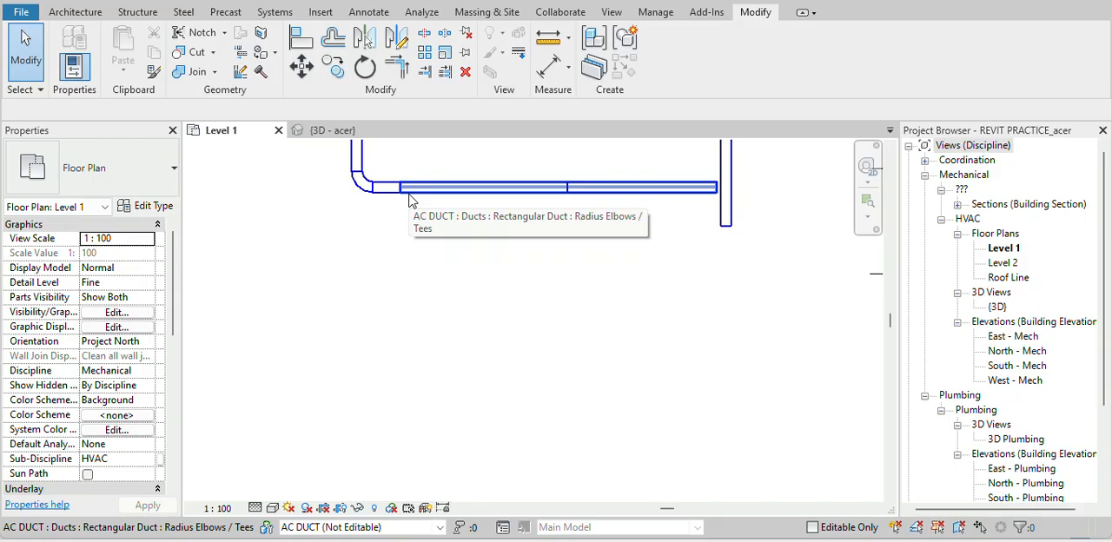
{"action": "scroll", "coordinate": [434, 189], "scroll_direction": "down", "scroll_amount": 1}
{"action": "left_click", "coordinate": [596, 190]}
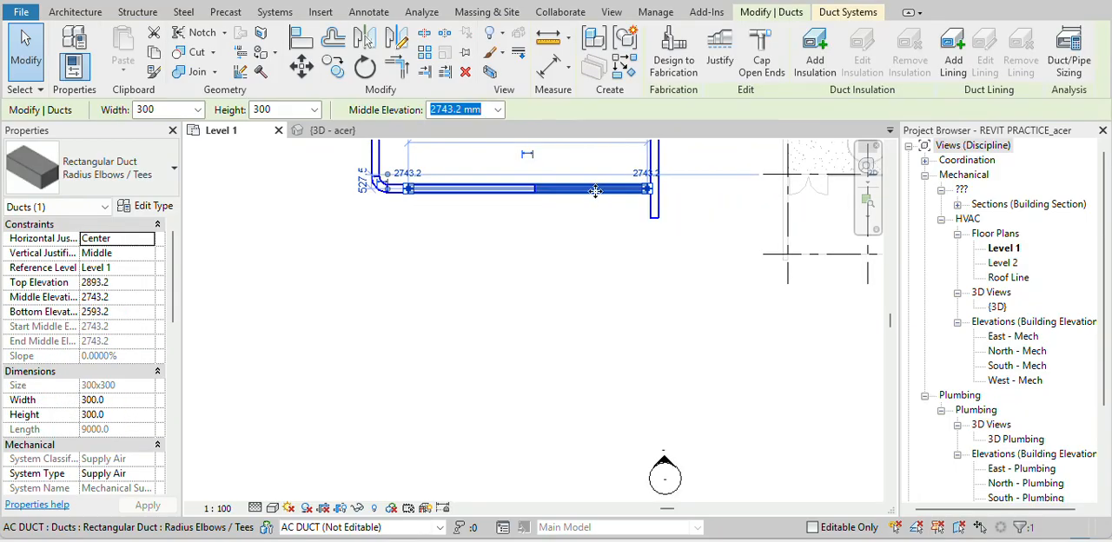
{"action": "left_click", "coordinate": [576, 242]}
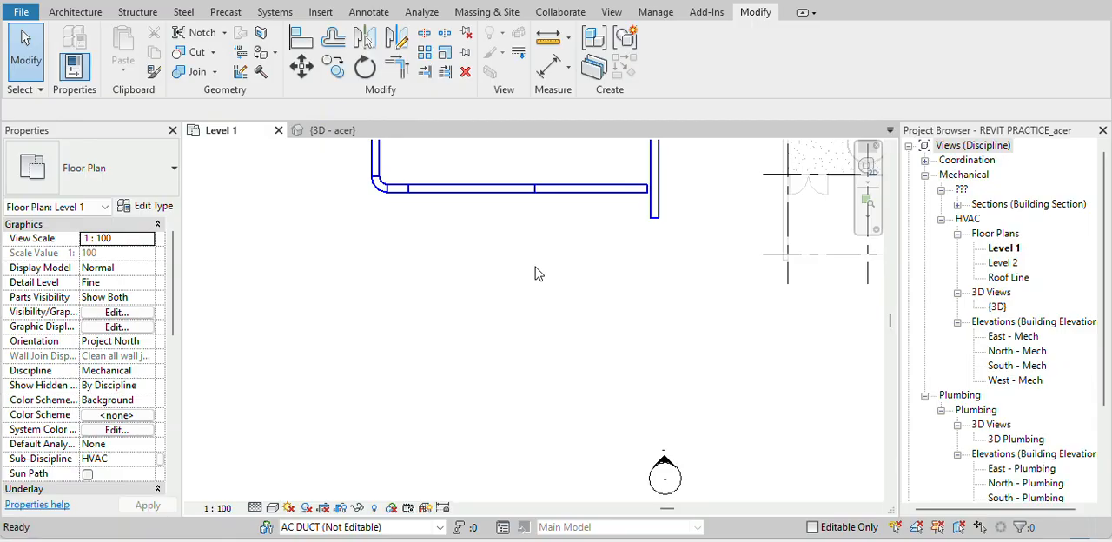
Draw a short horizontal 300 x 300 mm duct about 3000 mm long on the line of grid G, below and left of the loop
{"action": "key", "text": "d"}
{"action": "key", "text": "t"}
{"action": "left_click", "coordinate": [201, 254]}
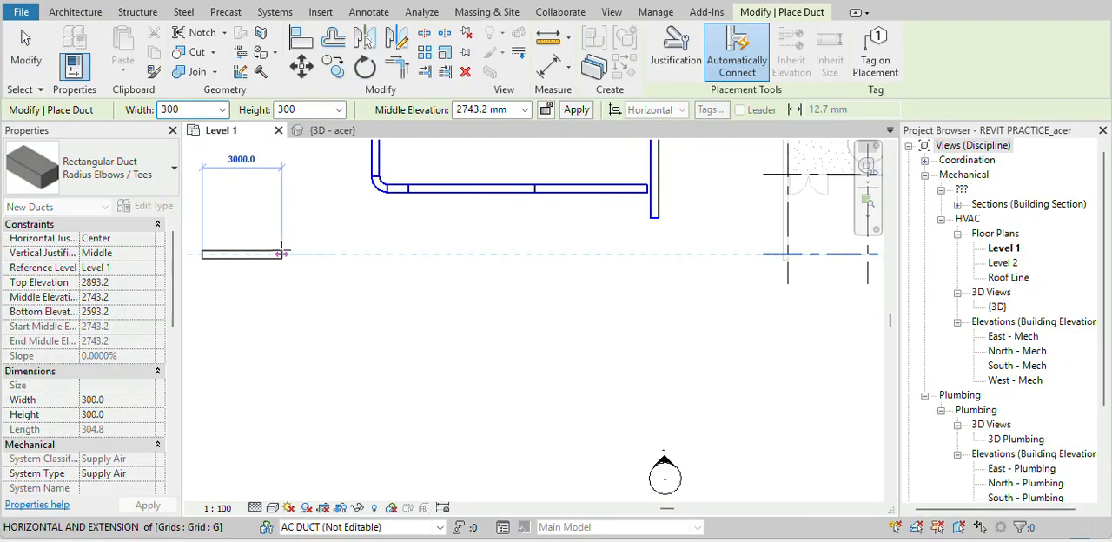
{"action": "key", "text": "Escape"}
{"action": "key", "text": "Escape"}
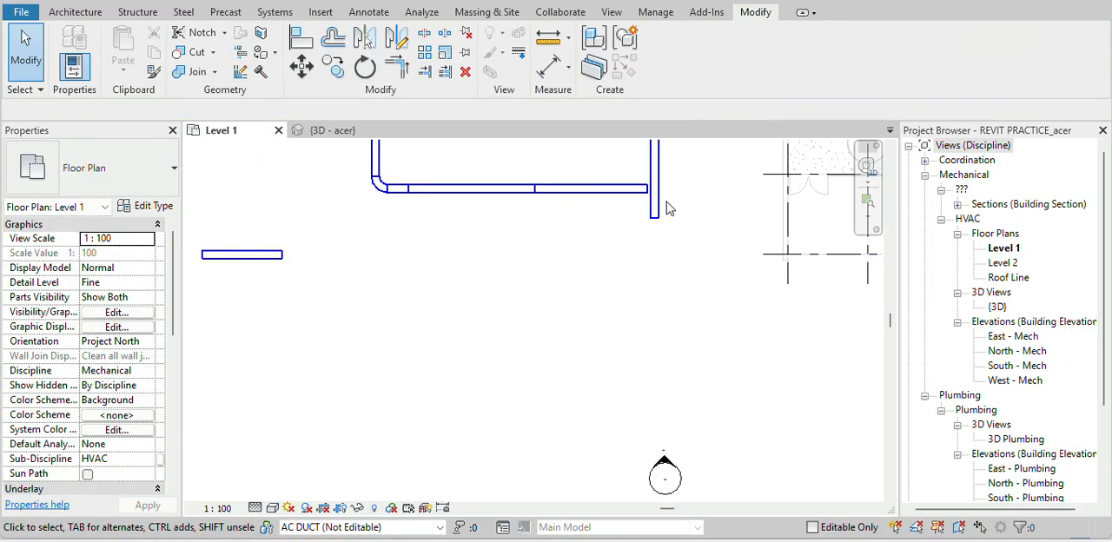
Align the right end of the short duct with the linked building's outer left wall face so it extends to the wall
{"action": "scroll", "coordinate": [778, 221], "scroll_direction": "up", "scroll_amount": 2}
{"action": "middle_click_drag", "start_coordinate": [763, 216], "coordinate": [670, 405]}
{"action": "scroll", "coordinate": [670, 395], "scroll_direction": "down", "scroll_amount": 3}
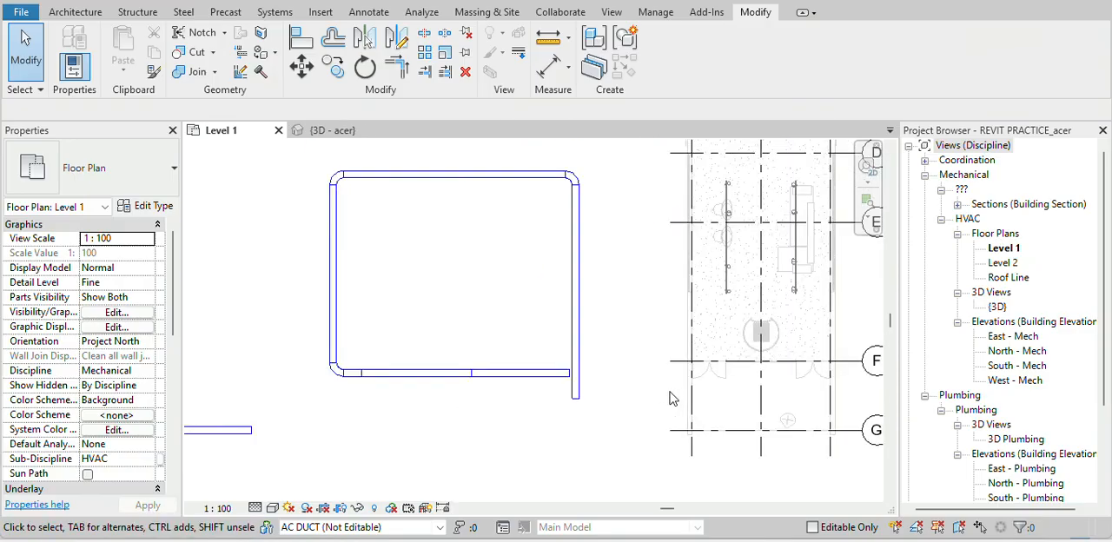
{"action": "key", "text": "a"}
{"action": "key", "text": "l"}
{"action": "scroll", "coordinate": [669, 398], "scroll_direction": "up", "scroll_amount": 2}
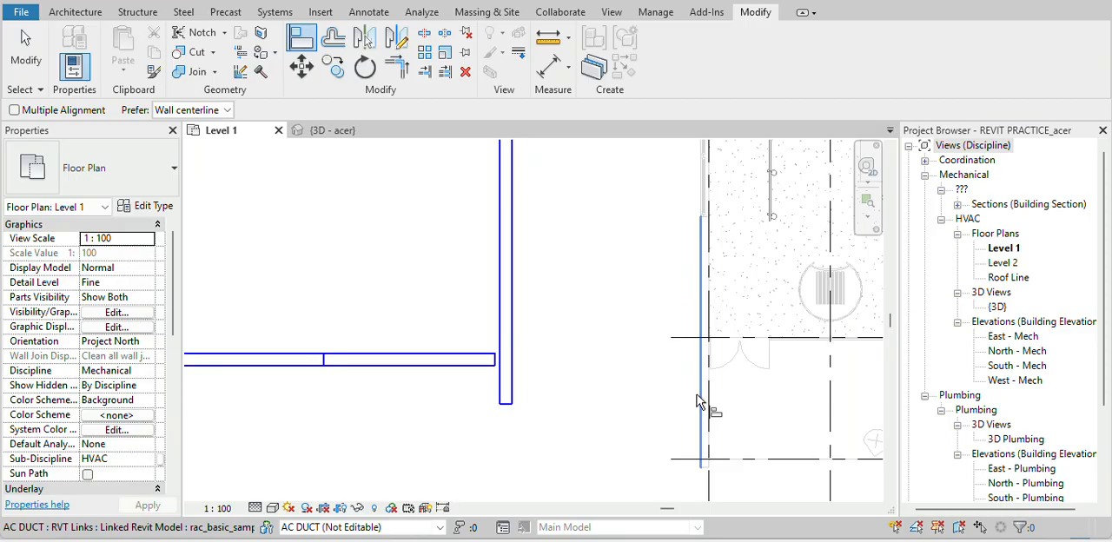
{"action": "left_click", "coordinate": [696, 395]}
{"action": "scroll", "coordinate": [682, 394], "scroll_direction": "down", "scroll_amount": 3}
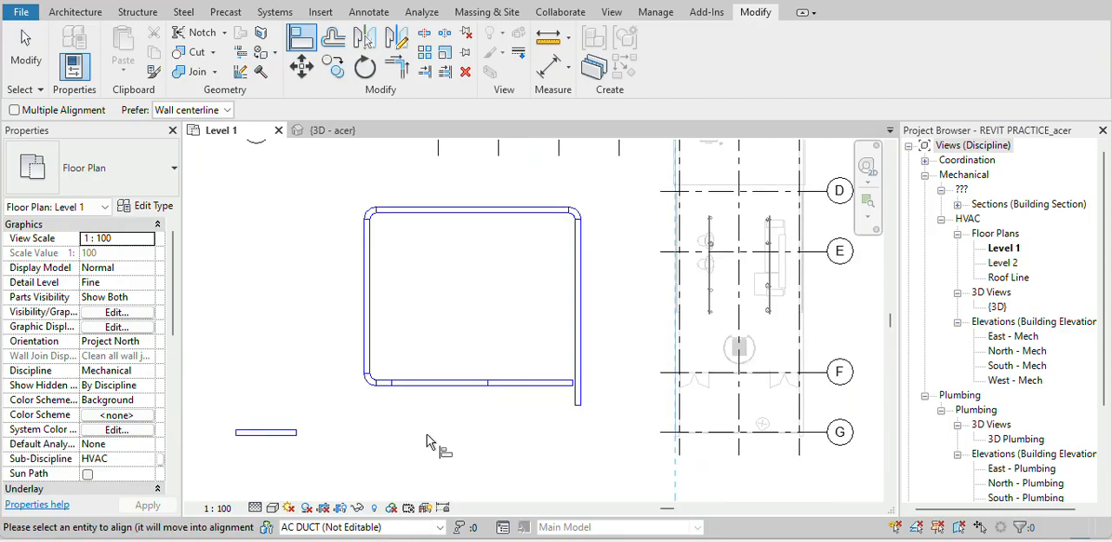
{"action": "scroll", "coordinate": [290, 441], "scroll_direction": "up", "scroll_amount": 3}
{"action": "left_click", "coordinate": [302, 426]}
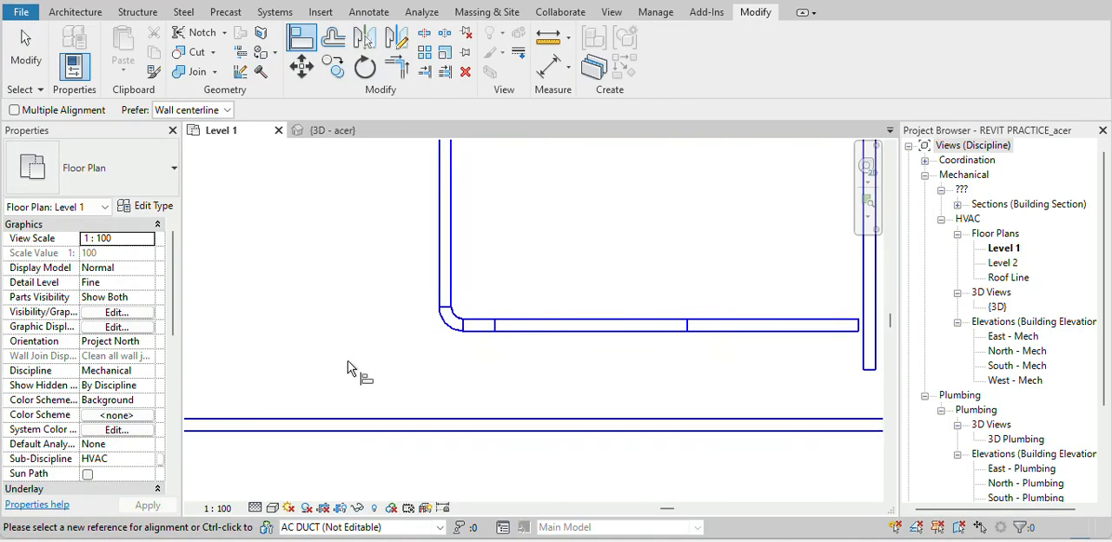
{"action": "scroll", "coordinate": [348, 361], "scroll_direction": "down", "scroll_amount": 3}
{"action": "scroll", "coordinate": [695, 370], "scroll_direction": "up", "scroll_amount": 1}
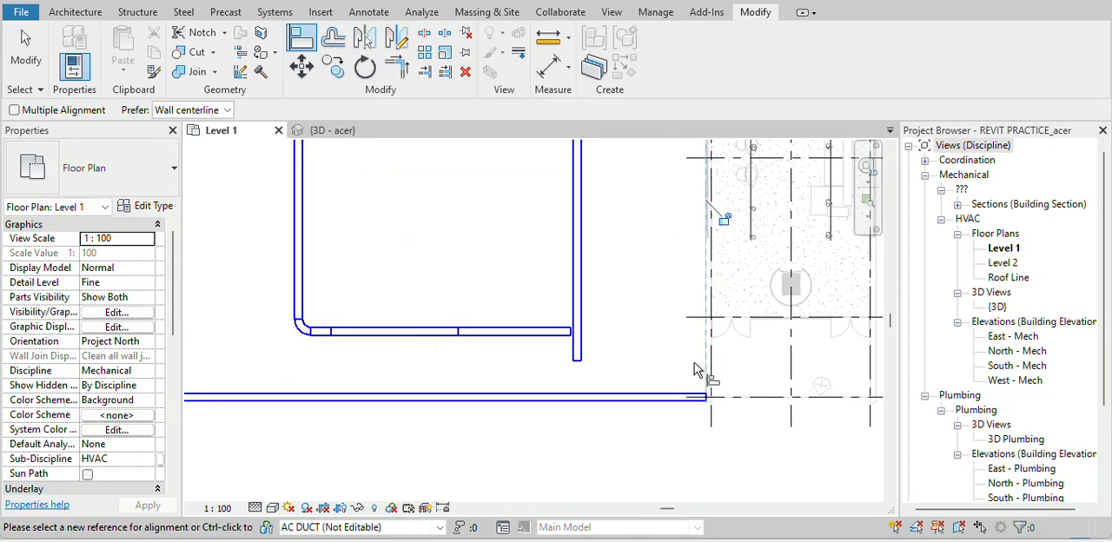
{"action": "key", "text": "Escape"}
{"action": "key", "text": "Escape"}
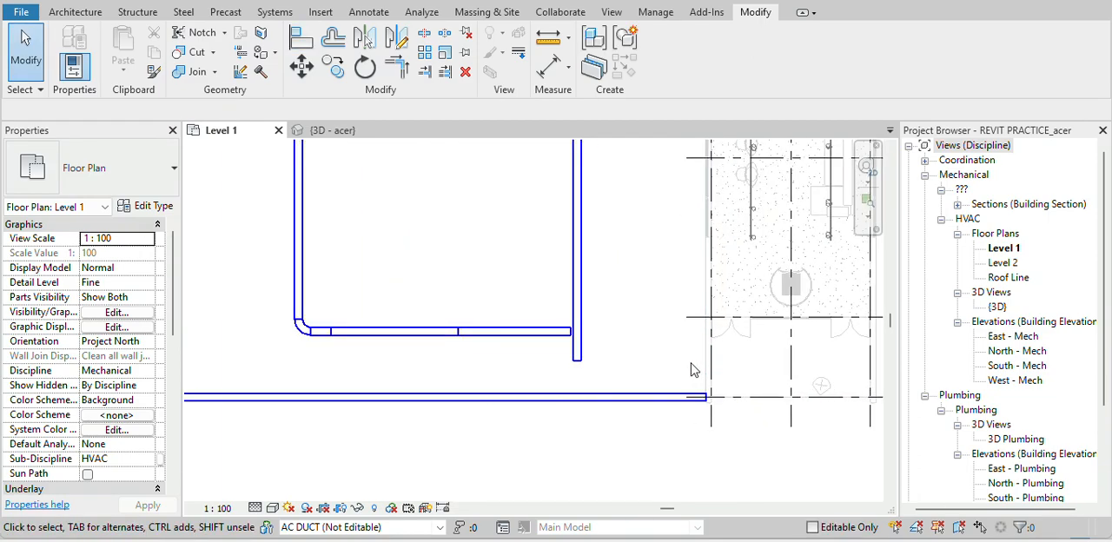
Select all ducts and elbows of the duct loop and move them 15000 mm horizontally to the left
{"action": "scroll", "coordinate": [323, 252], "scroll_direction": "down", "scroll_amount": 2}
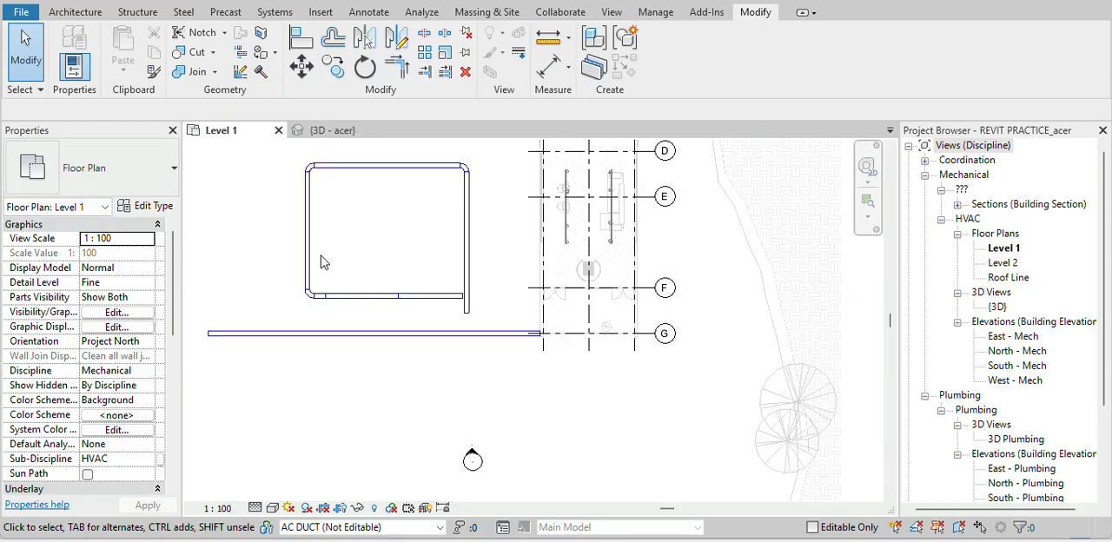
{"action": "left_click_drag", "start_coordinate": [274, 147], "coordinate": [291, 161]}
{"action": "left_click_drag", "start_coordinate": [267, 152], "coordinate": [316, 189]}
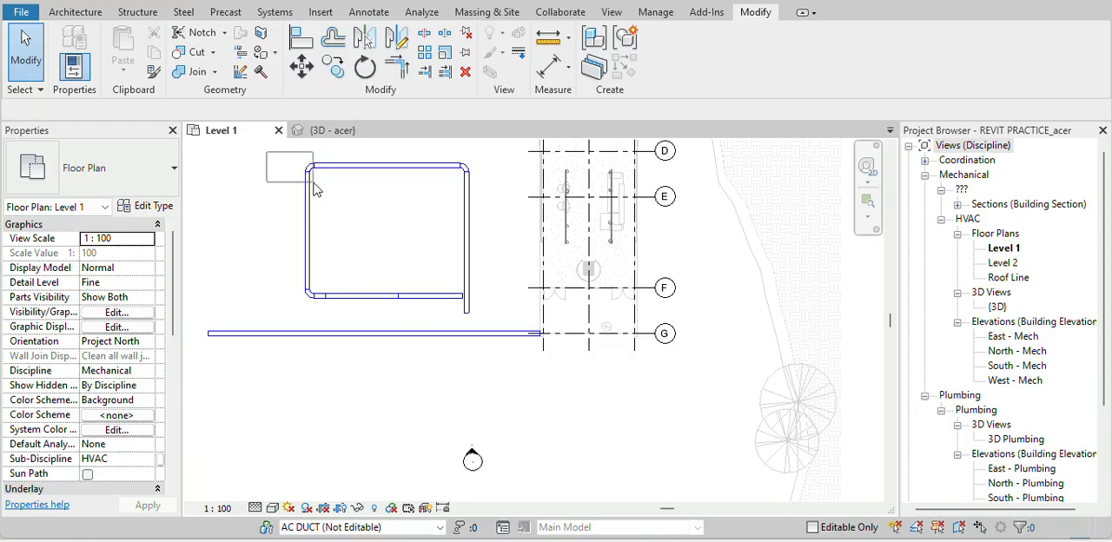
{"action": "left_click_drag", "start_coordinate": [474, 287], "coordinate": [501, 328]}
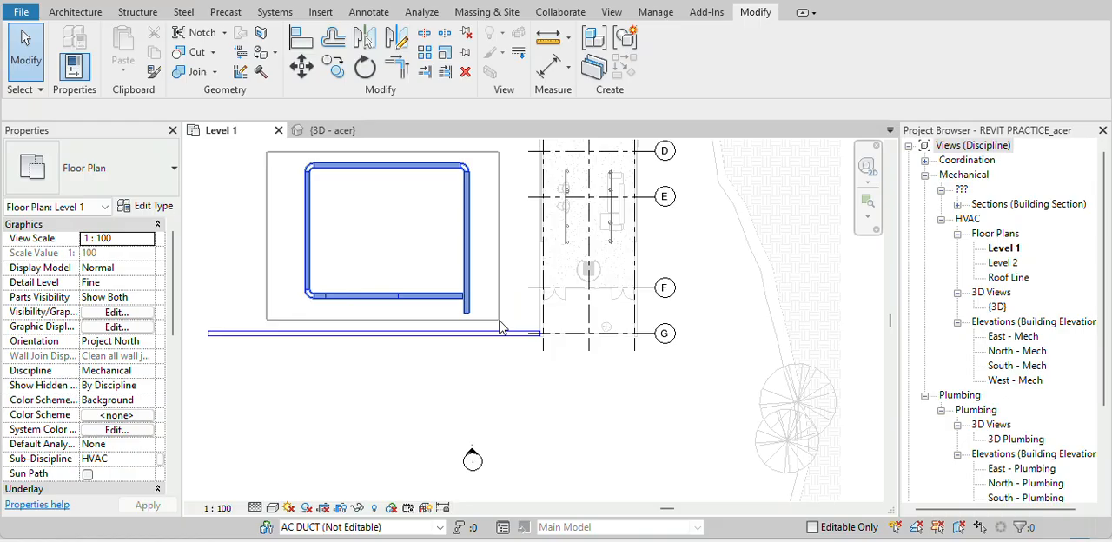
{"action": "left_click_drag", "start_coordinate": [501, 327], "coordinate": [498, 320]}
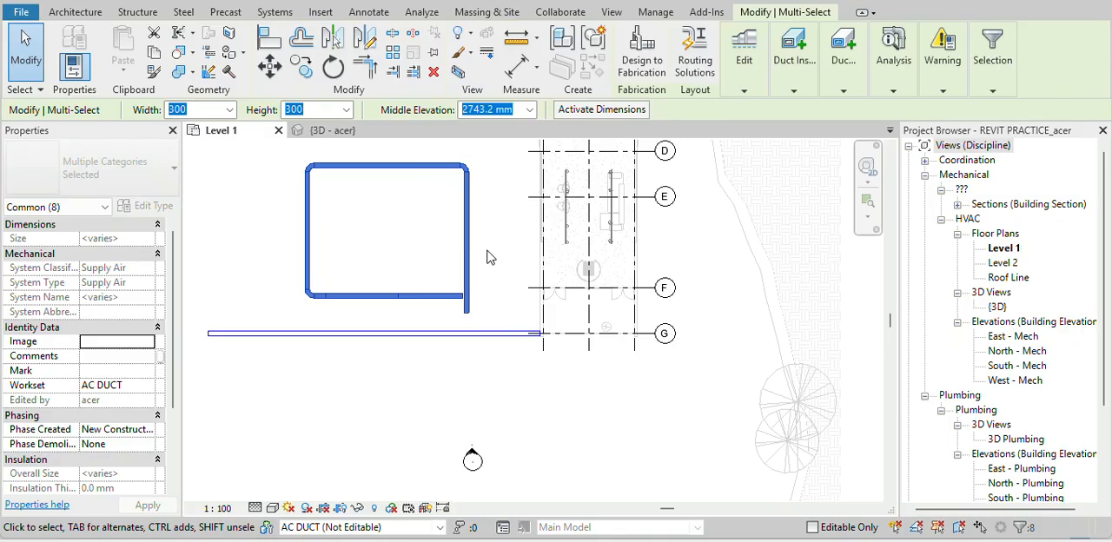
{"action": "key", "text": "m"}
{"action": "key", "text": "v"}
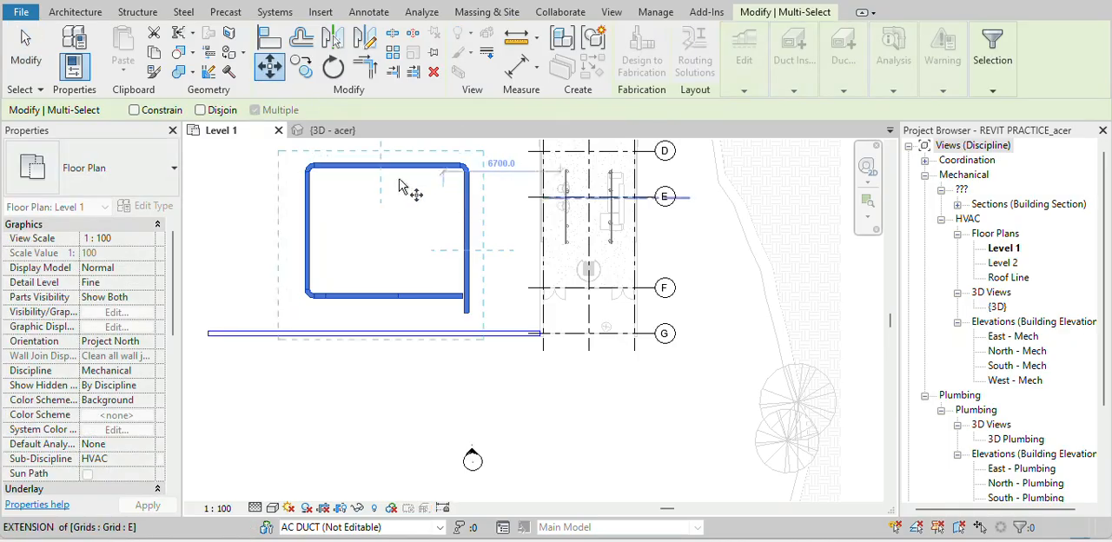
{"action": "scroll", "coordinate": [373, 183], "scroll_direction": "up", "scroll_amount": 2}
{"action": "scroll", "coordinate": [330, 200], "scroll_direction": "up", "scroll_amount": 5}
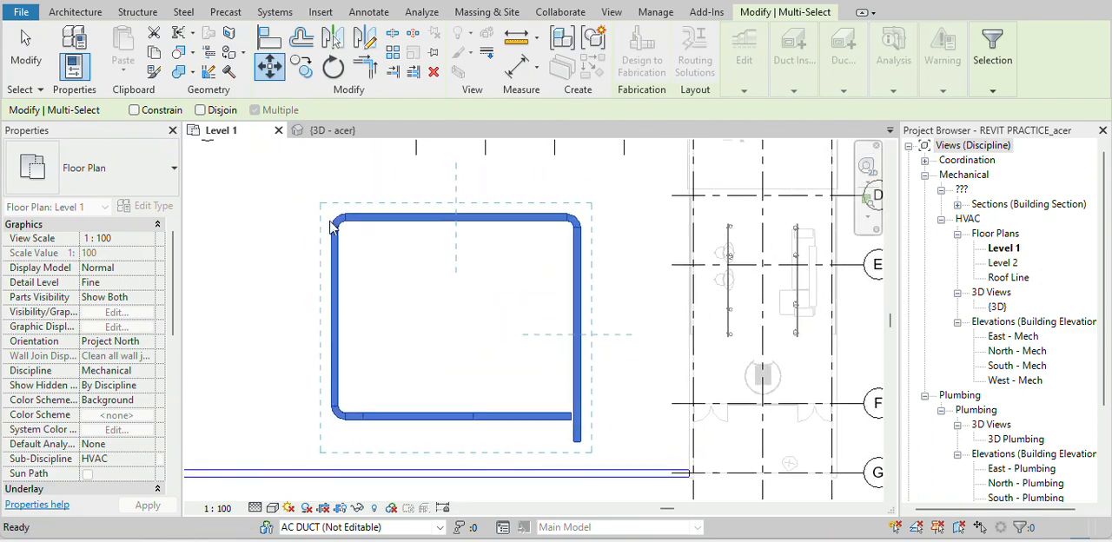
{"action": "left_click", "coordinate": [364, 224]}
{"action": "scroll", "coordinate": [366, 224], "scroll_direction": "down", "scroll_amount": 5}
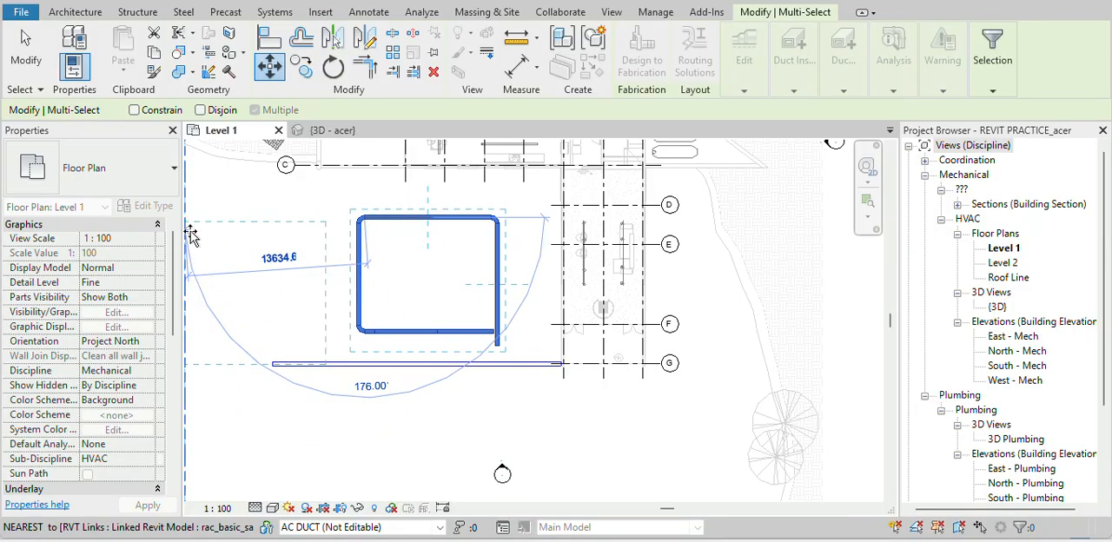
{"action": "scroll", "coordinate": [763, 221], "scroll_direction": "down", "scroll_amount": 3}
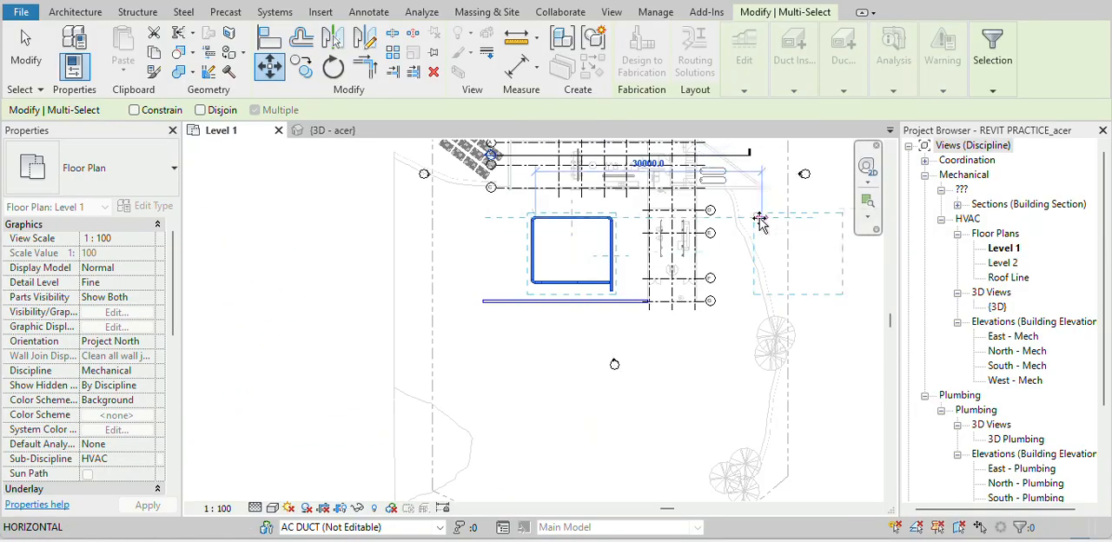
{"action": "middle_click_drag", "start_coordinate": [384, 322], "coordinate": [401, 537]}
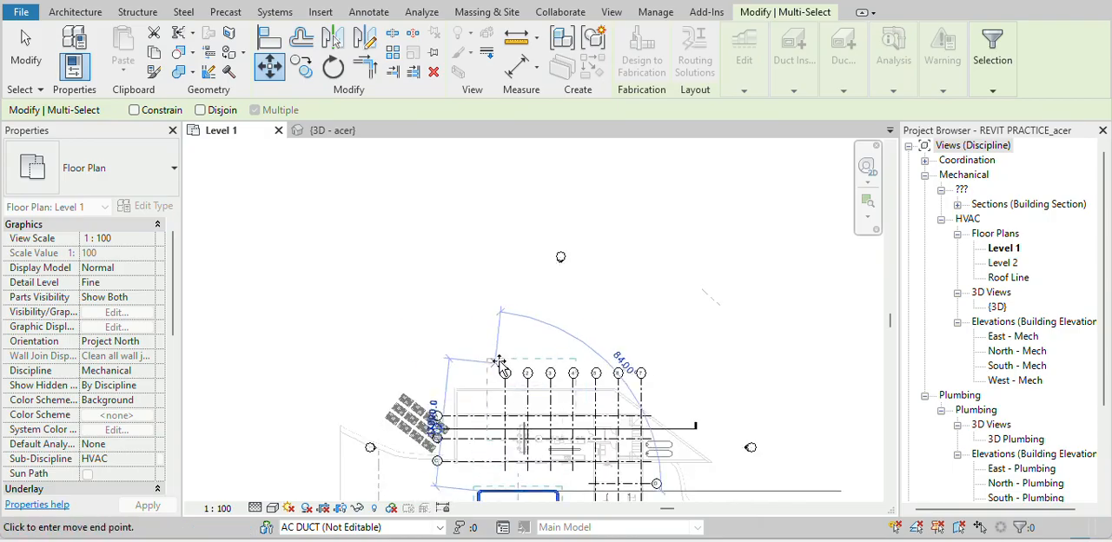
{"action": "scroll", "coordinate": [469, 275], "scroll_direction": "down", "scroll_amount": 2}
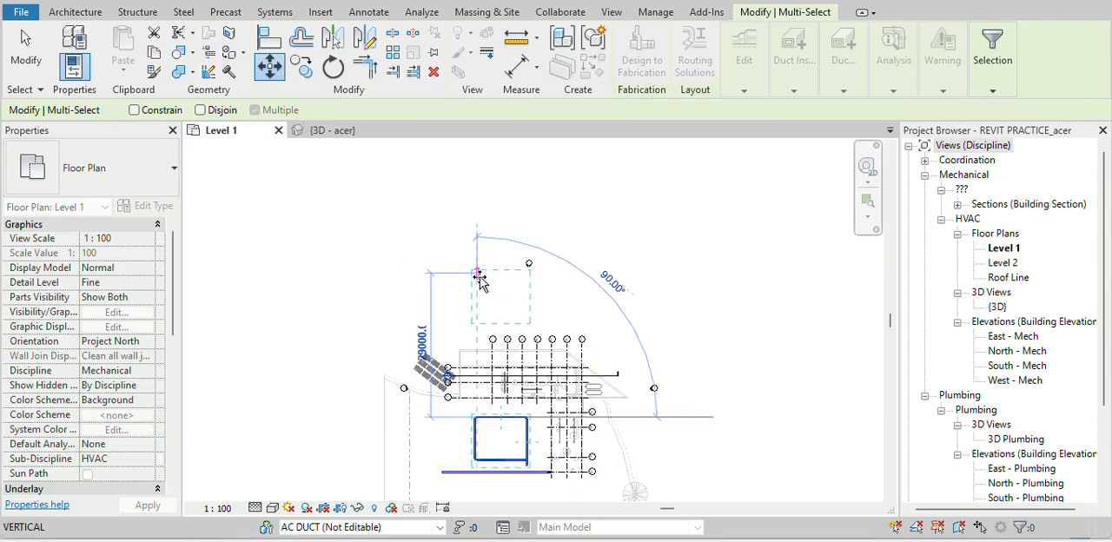
{"action": "scroll", "coordinate": [483, 304], "scroll_direction": "up", "scroll_amount": 2}
{"action": "middle_click_drag", "start_coordinate": [485, 321], "coordinate": [462, 140]}
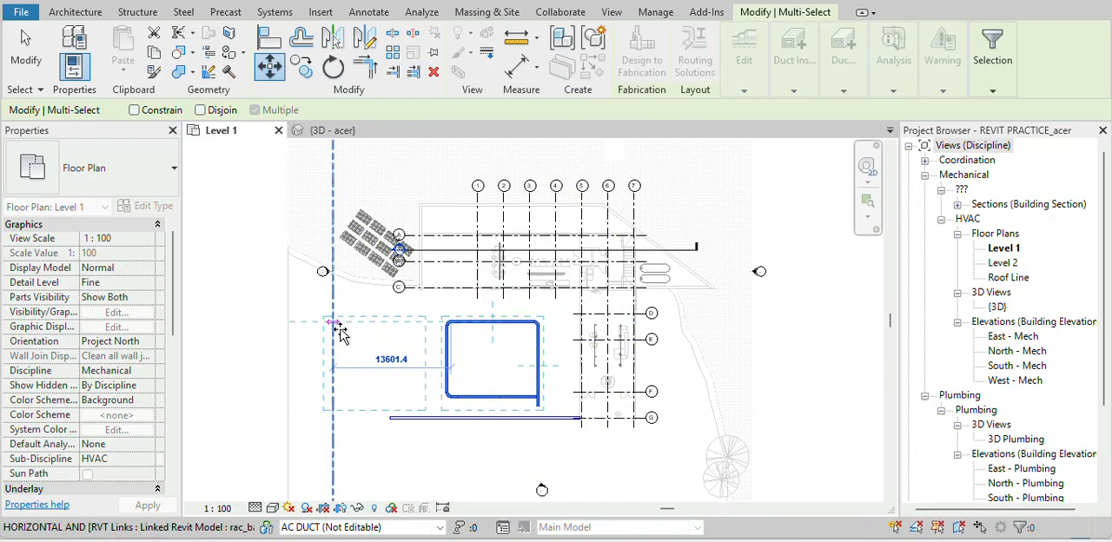
{"action": "type", "text": "150"}
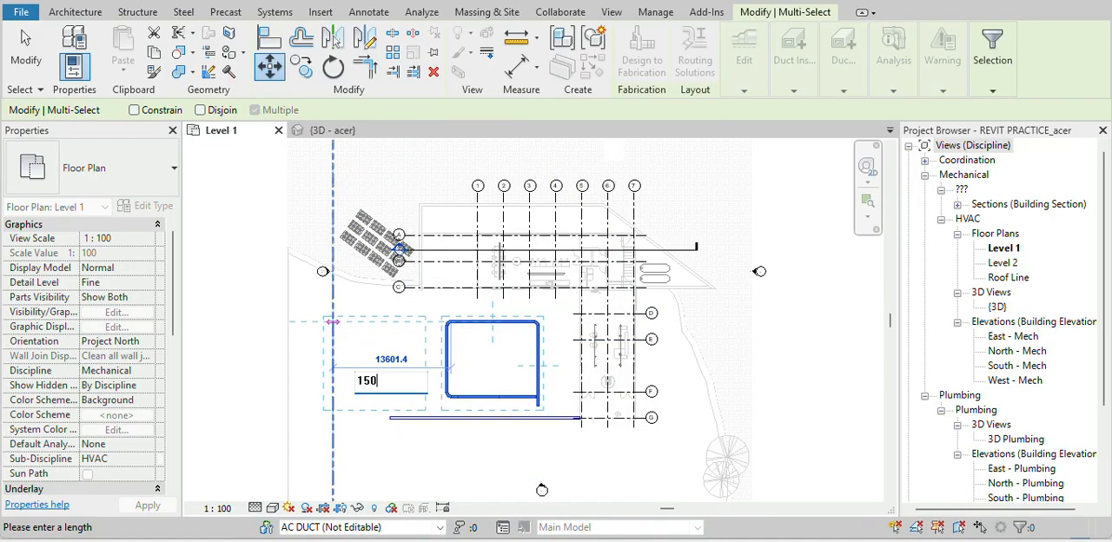
{"action": "type", "text": "00"}
{"action": "key", "text": "Return"}
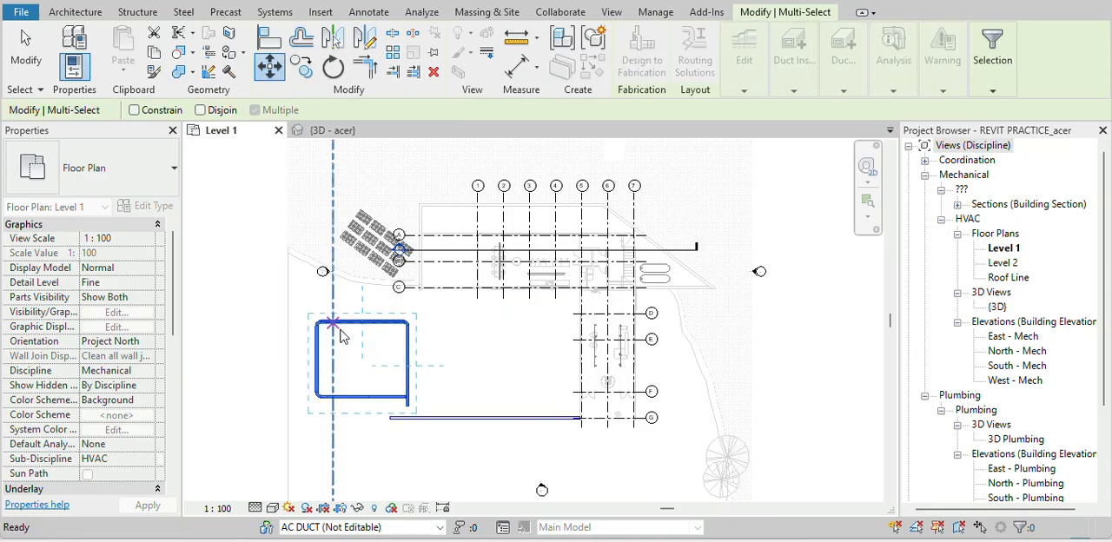
{"action": "key", "text": "Escape"}
Offset the loop's right vertical duct with copying on at 1000 mm, making four successive parallel copies to the right
{"action": "scroll", "coordinate": [409, 325], "scroll_direction": "down", "scroll_amount": 2}
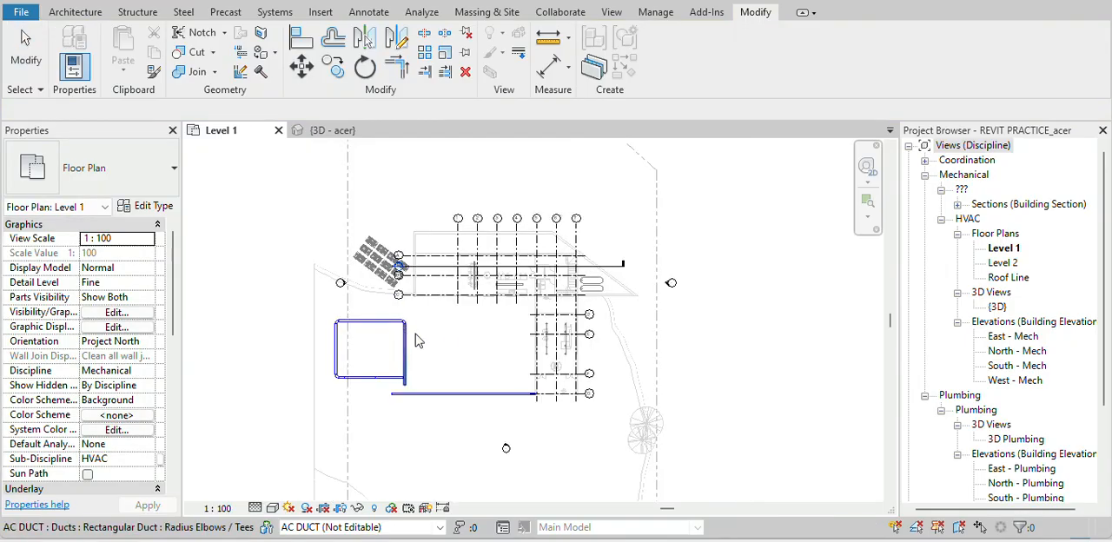
{"action": "scroll", "coordinate": [427, 374], "scroll_direction": "up", "scroll_amount": 2}
{"action": "middle_click_drag", "start_coordinate": [432, 369], "coordinate": [387, 278]}
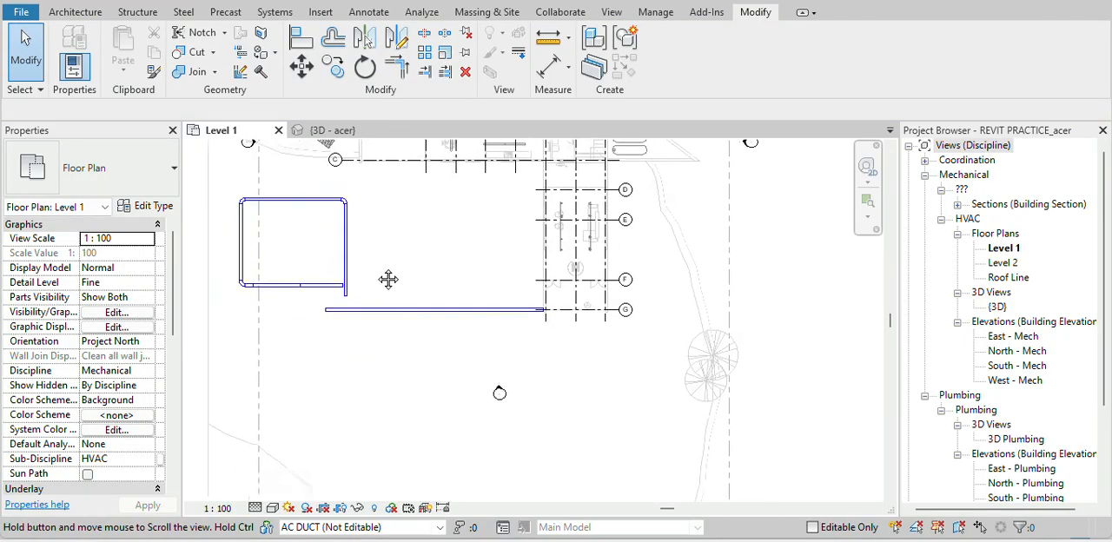
{"action": "scroll", "coordinate": [351, 251], "scroll_direction": "up", "scroll_amount": 3}
{"action": "scroll", "coordinate": [343, 251], "scroll_direction": "up", "scroll_amount": 1}
{"action": "middle_click_drag", "start_coordinate": [402, 215], "coordinate": [524, 269]}
{"action": "scroll", "coordinate": [14, 245], "scroll_direction": "down", "scroll_amount": 2}
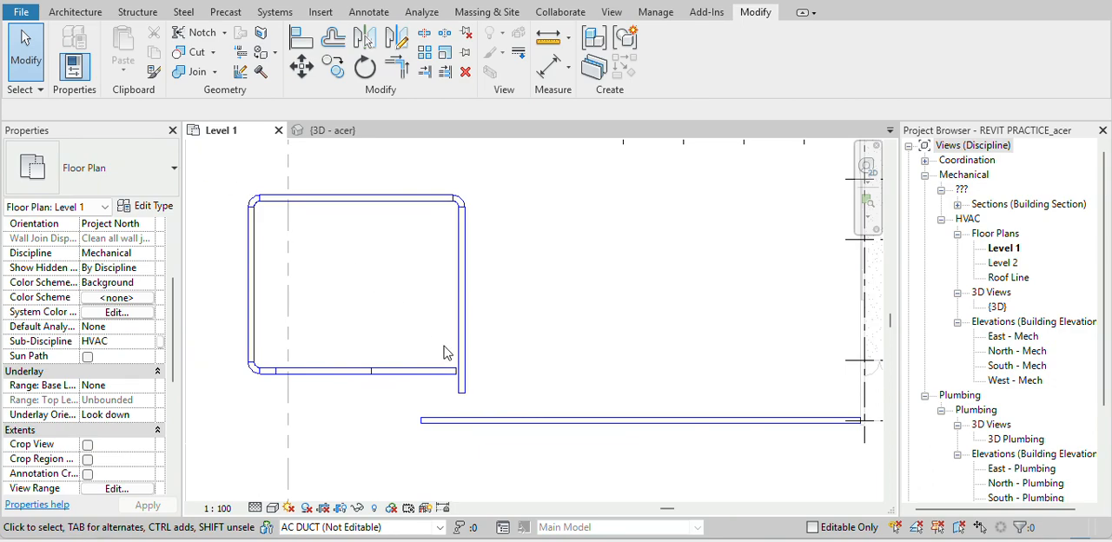
{"action": "left_click_drag", "start_coordinate": [205, 158], "coordinate": [635, 397]}
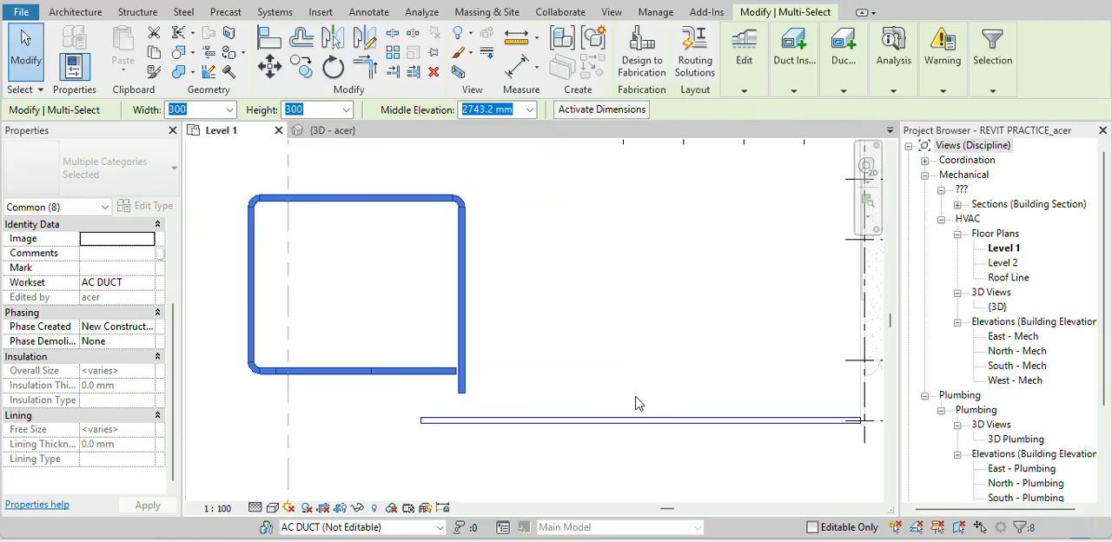
{"action": "key", "text": "o"}
{"action": "key", "text": "f"}
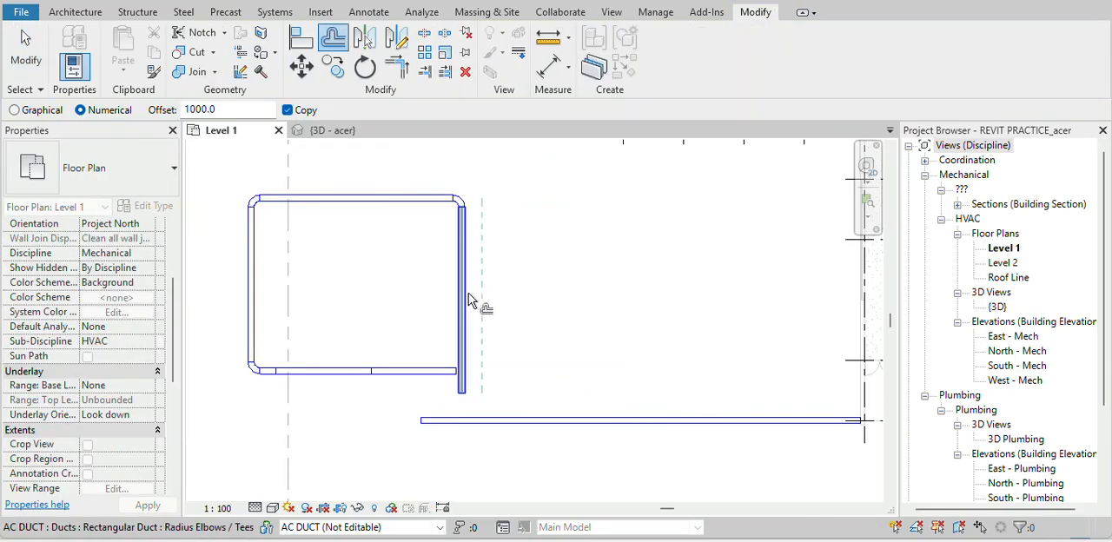
{"action": "left_click", "coordinate": [470, 300]}
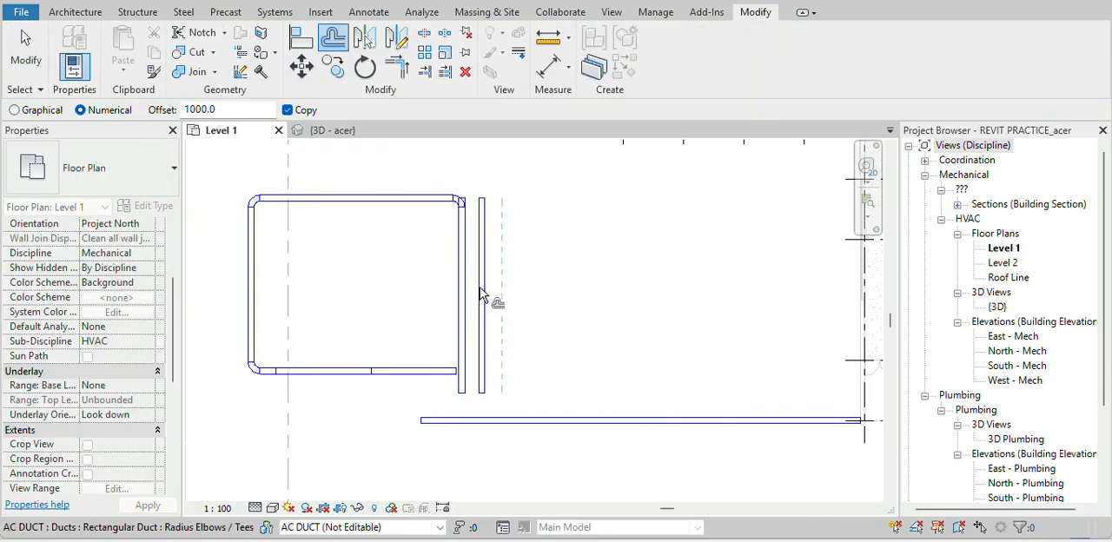
{"action": "left_click", "coordinate": [495, 291]}
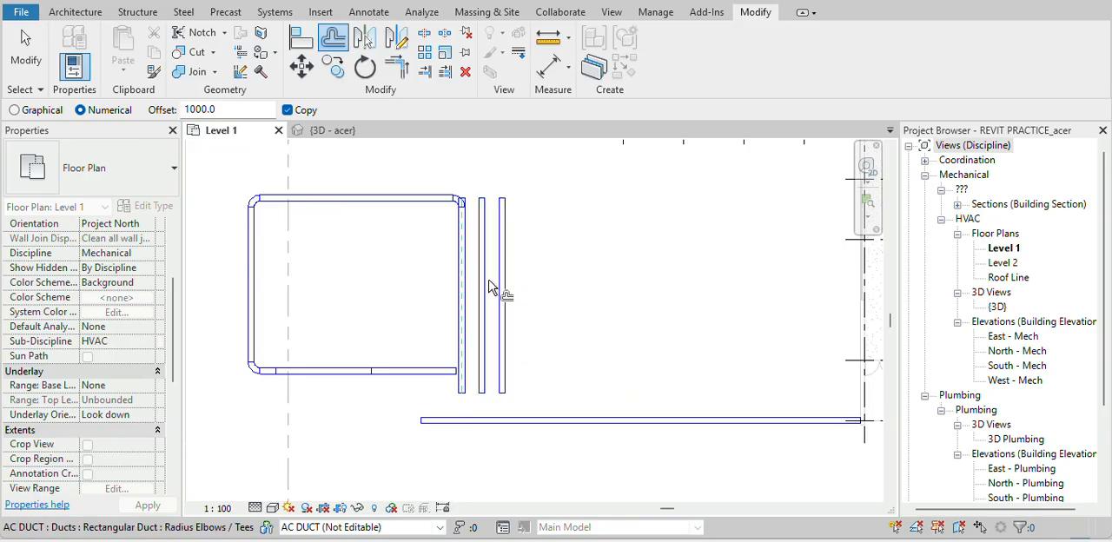
{"action": "left_click", "coordinate": [510, 278]}
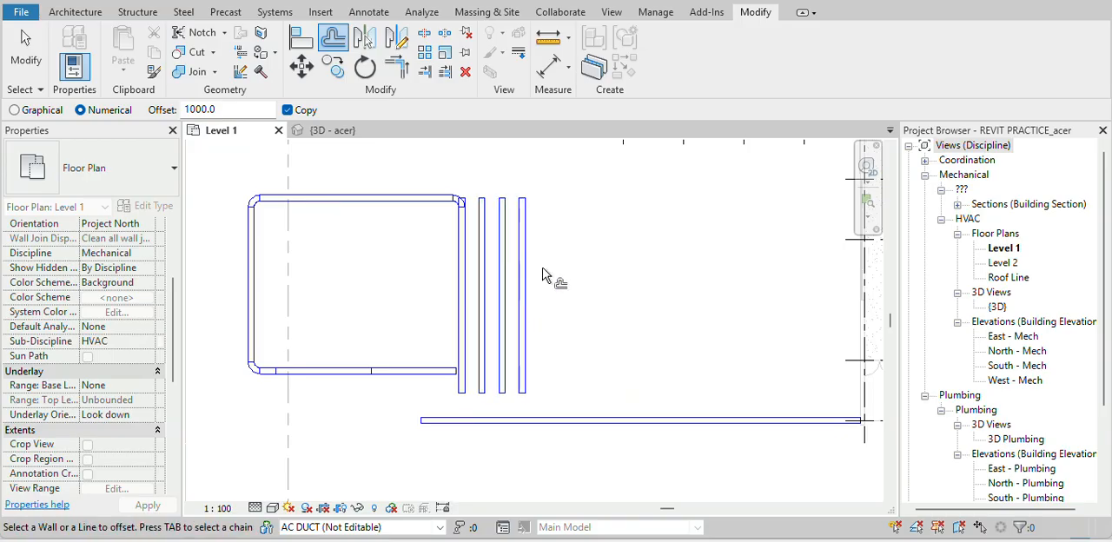
{"action": "left_click", "coordinate": [532, 274]}
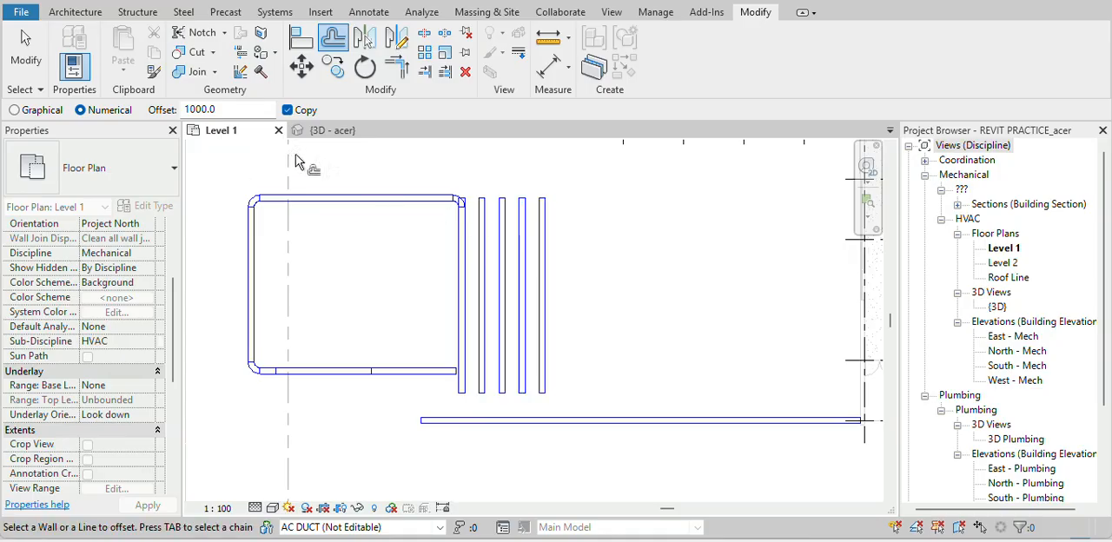
Set the offset to 1500 mm and make two more successive copies to the right of the last vertical duct
{"action": "left_click", "coordinate": [255, 113]}
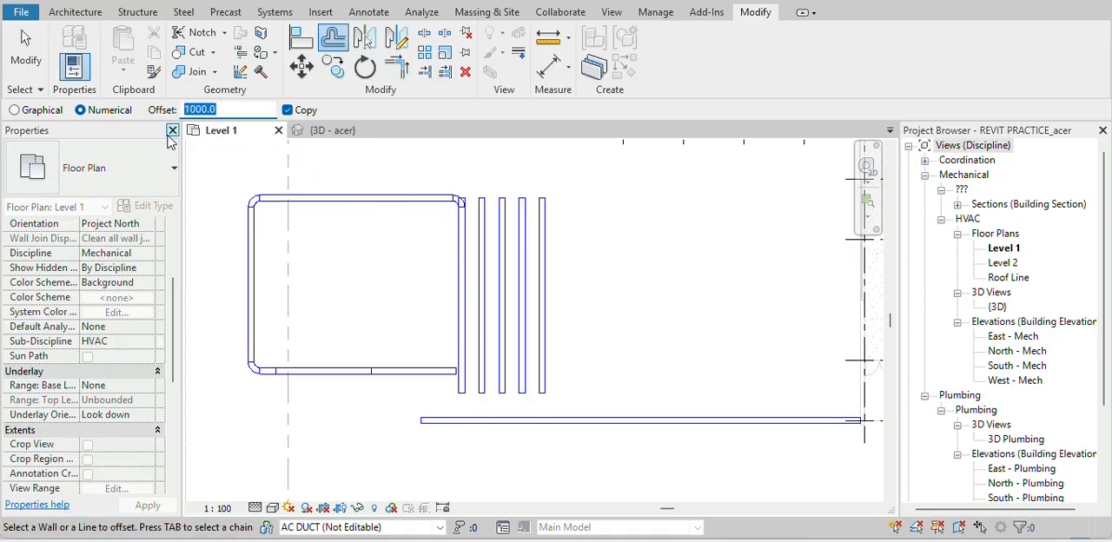
{"action": "type", "text": "150"}
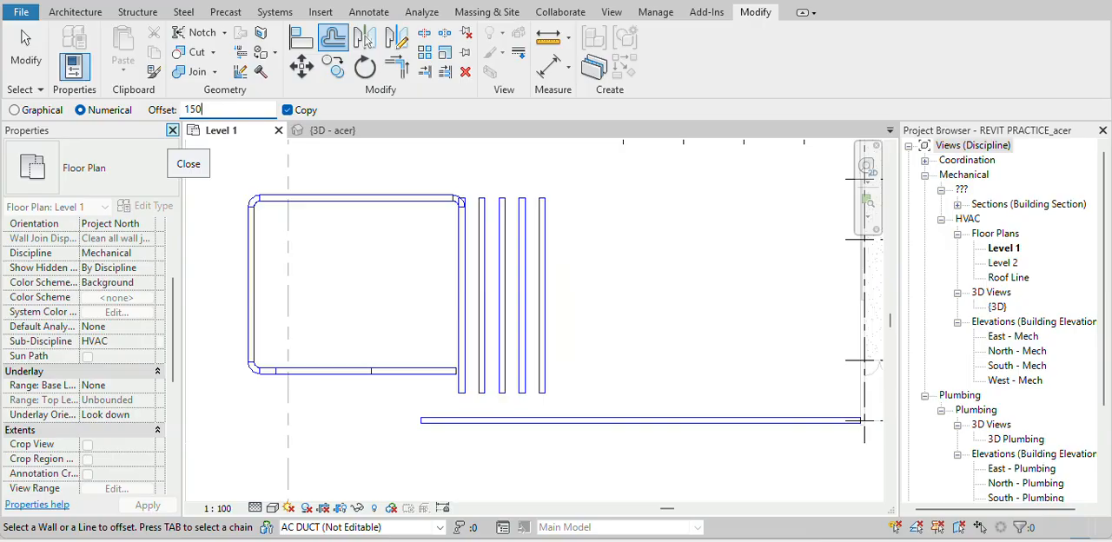
{"action": "type", "text": "0"}
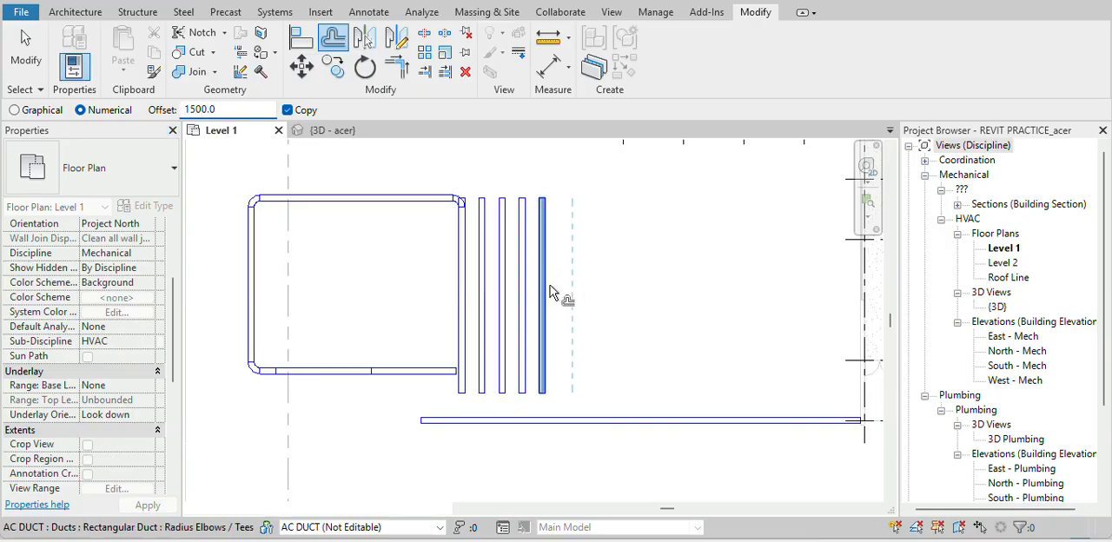
{"action": "left_click", "coordinate": [549, 293]}
{"action": "left_click", "coordinate": [570, 290]}
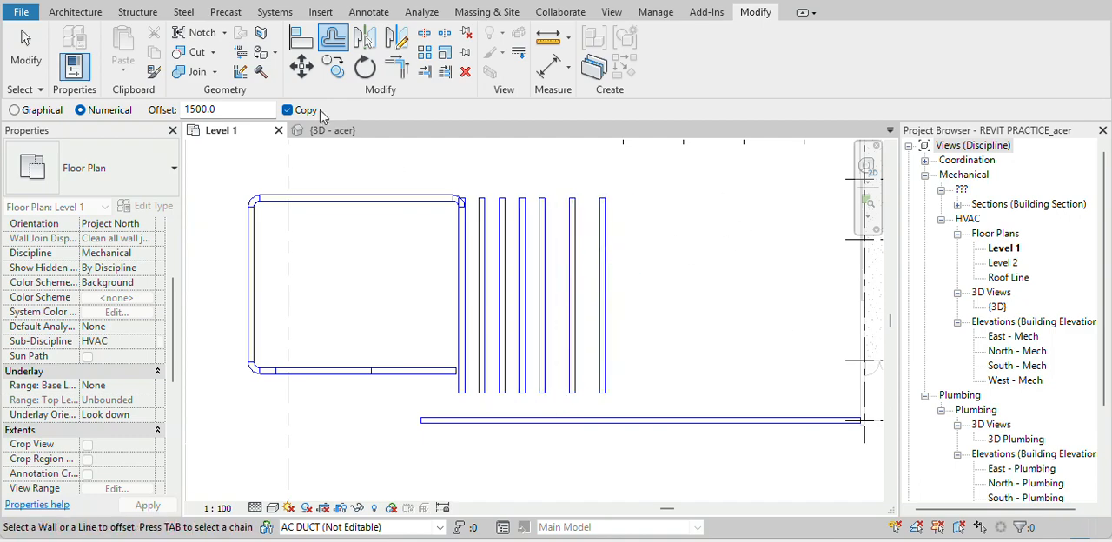
Offset the rightmost vertical duct 1500 mm to the right twice without keeping a copy
{"action": "left_click", "coordinate": [287, 110]}
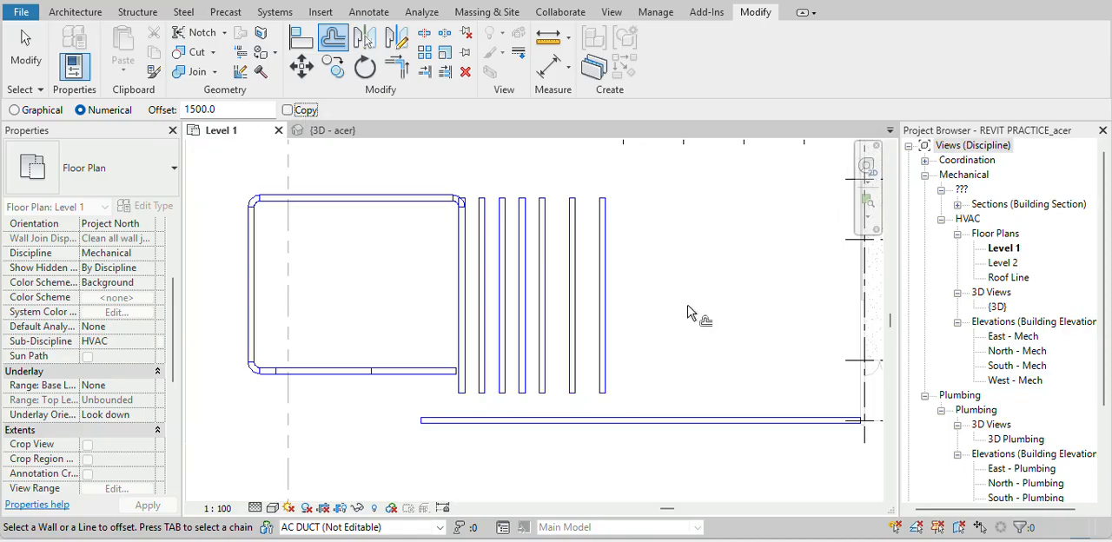
{"action": "left_click", "coordinate": [604, 332]}
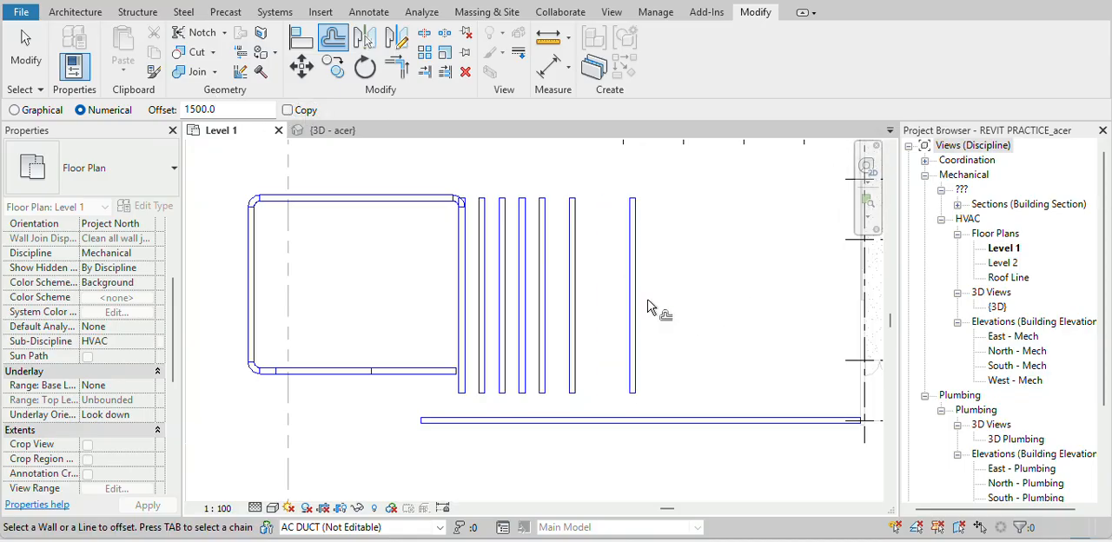
{"action": "left_click", "coordinate": [641, 307]}
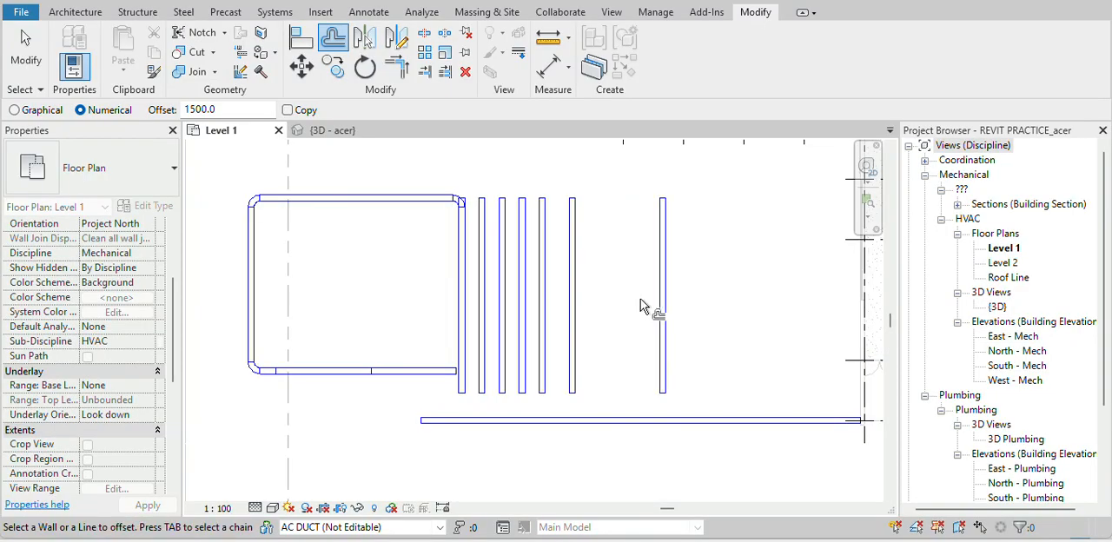
Offset a copy of the rightmost vertical duct 1500 mm to the right, and shift that copy back 1500 mm with copying off
{"action": "left_click", "coordinate": [287, 110]}
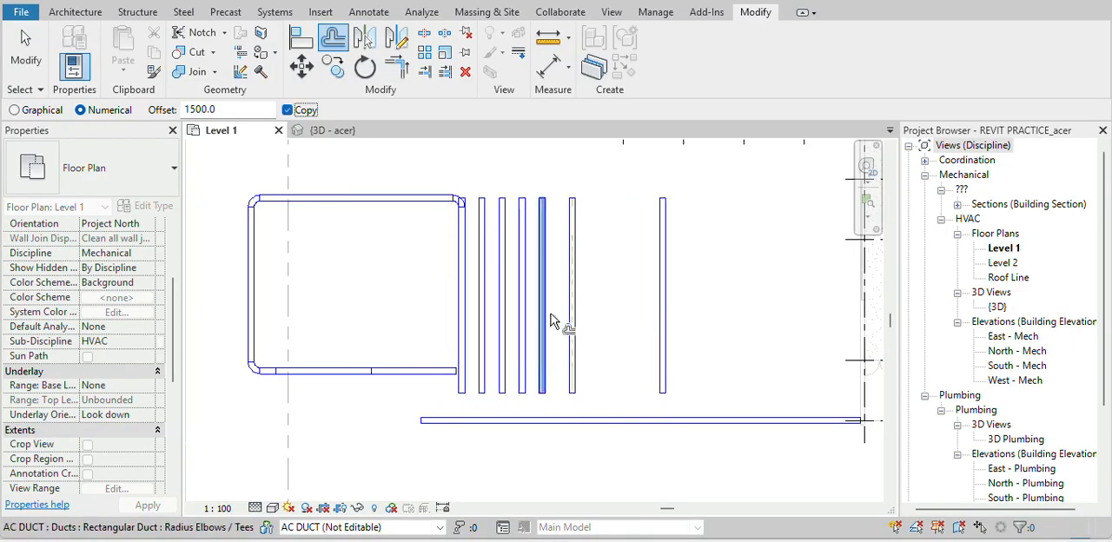
{"action": "left_click", "coordinate": [671, 296]}
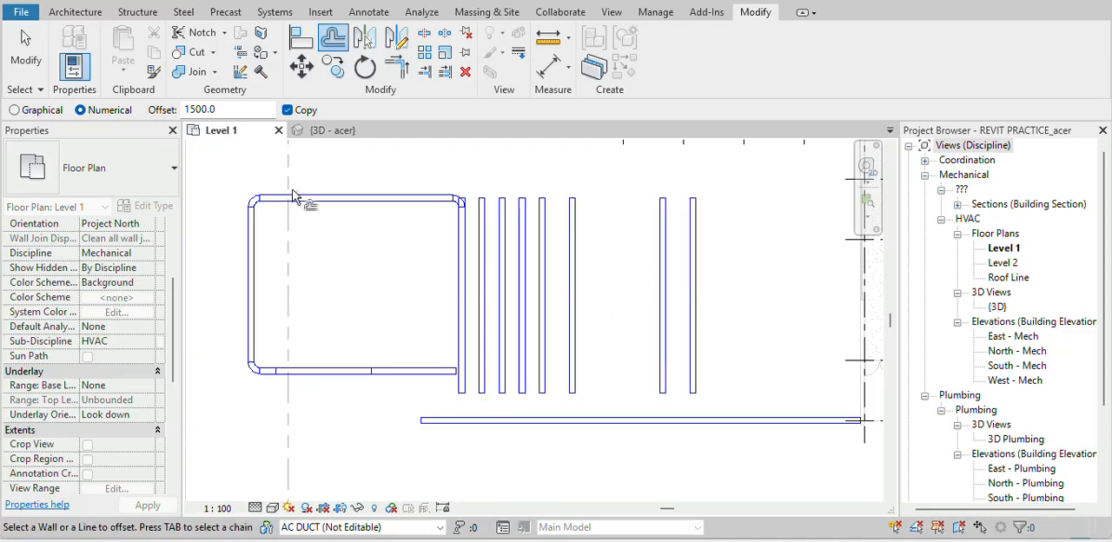
{"action": "left_click", "coordinate": [287, 110]}
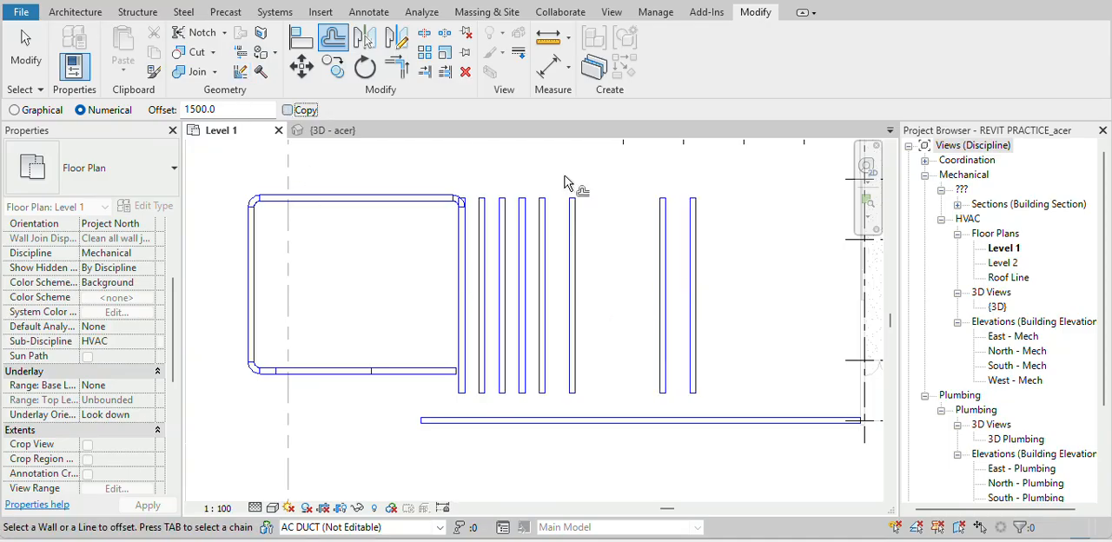
{"action": "left_click", "coordinate": [692, 253]}
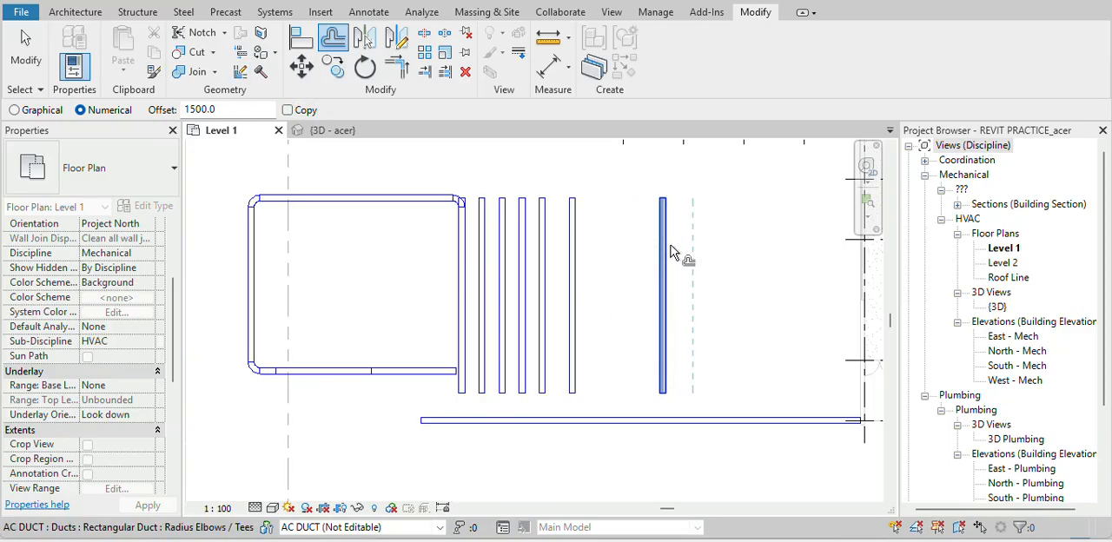
{"action": "key", "text": "Escape"}
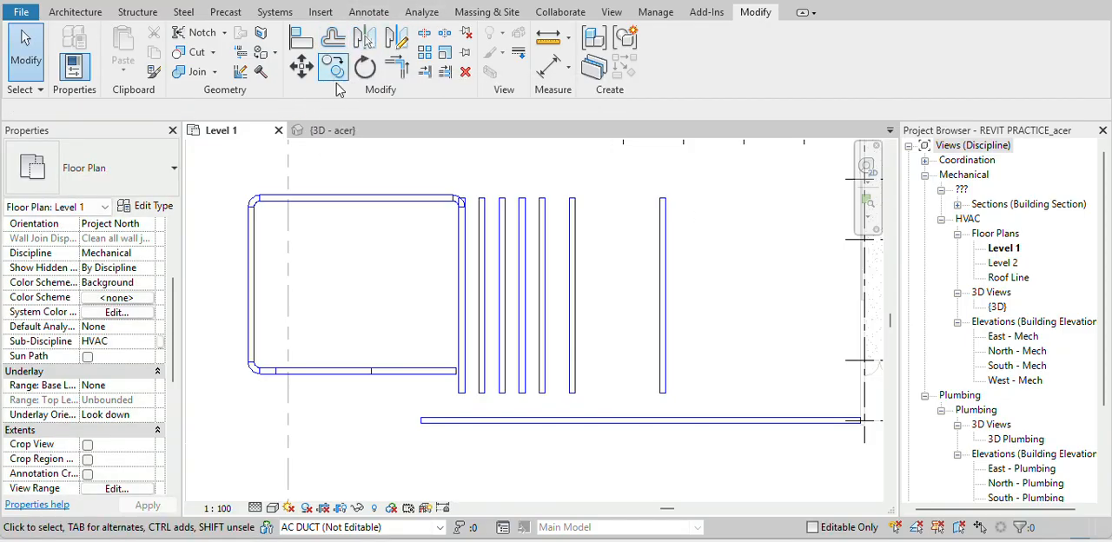
Copy the whole duct loop with its adjoining vertical duct straight down, placing the copy directly below the original
{"action": "left_click_drag", "start_coordinate": [467, 166], "coordinate": [243, 411]}
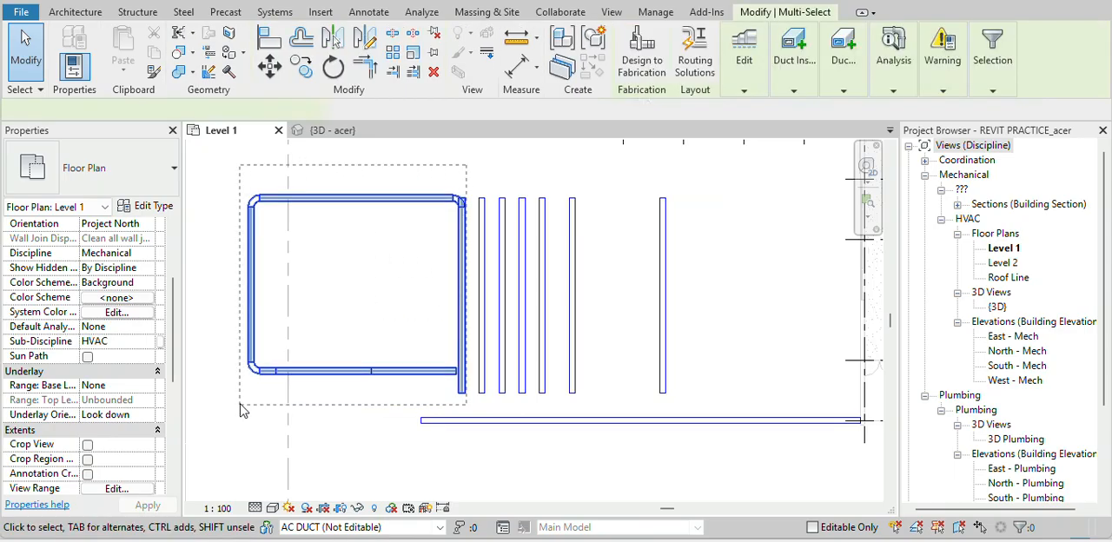
{"action": "key", "text": "c"}
{"action": "key", "text": "o"}
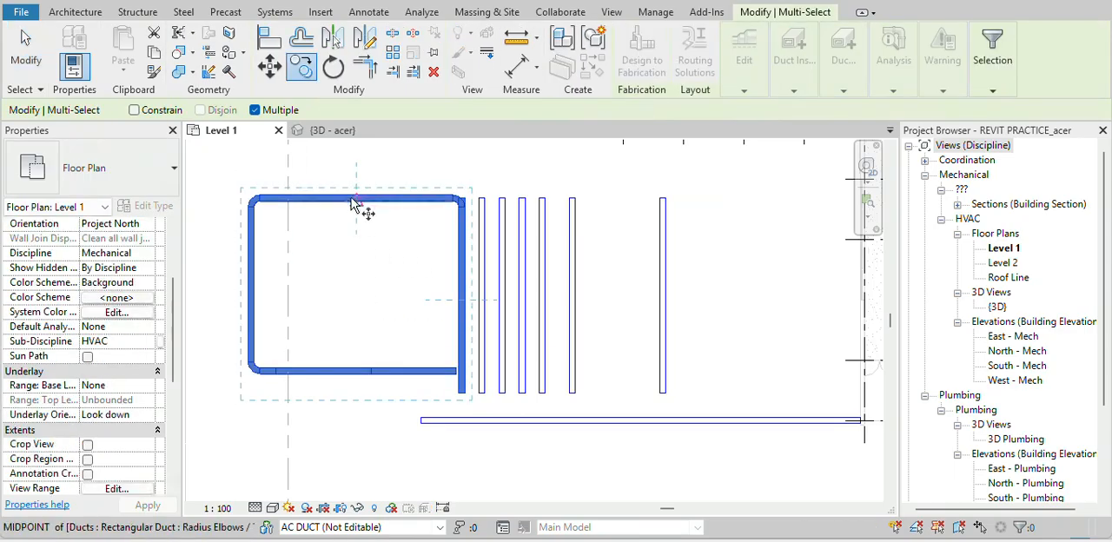
{"action": "left_click", "coordinate": [354, 199]}
{"action": "scroll", "coordinate": [355, 231], "scroll_direction": "down", "scroll_amount": 2}
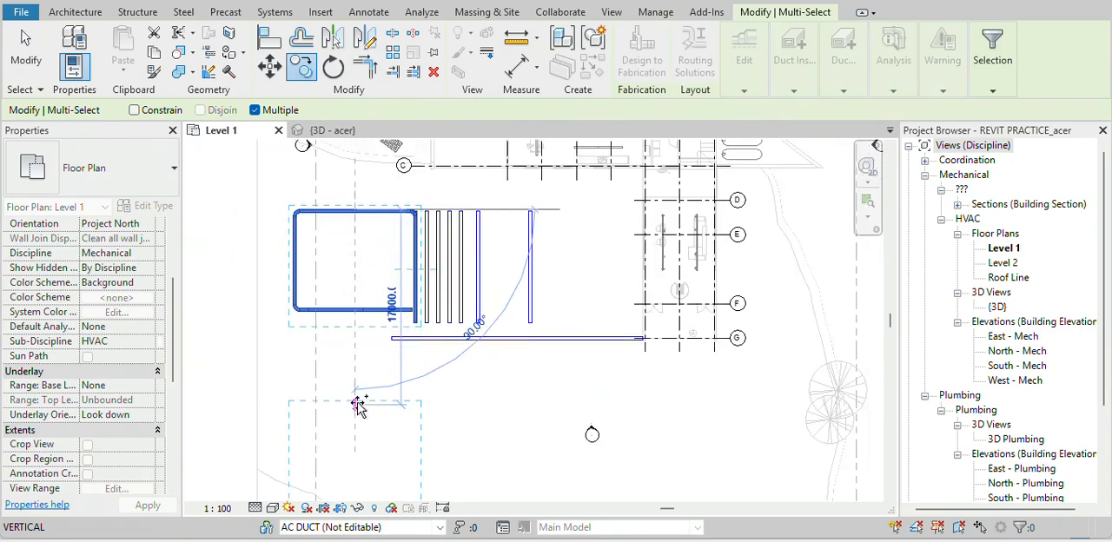
{"action": "left_click", "coordinate": [360, 373]}
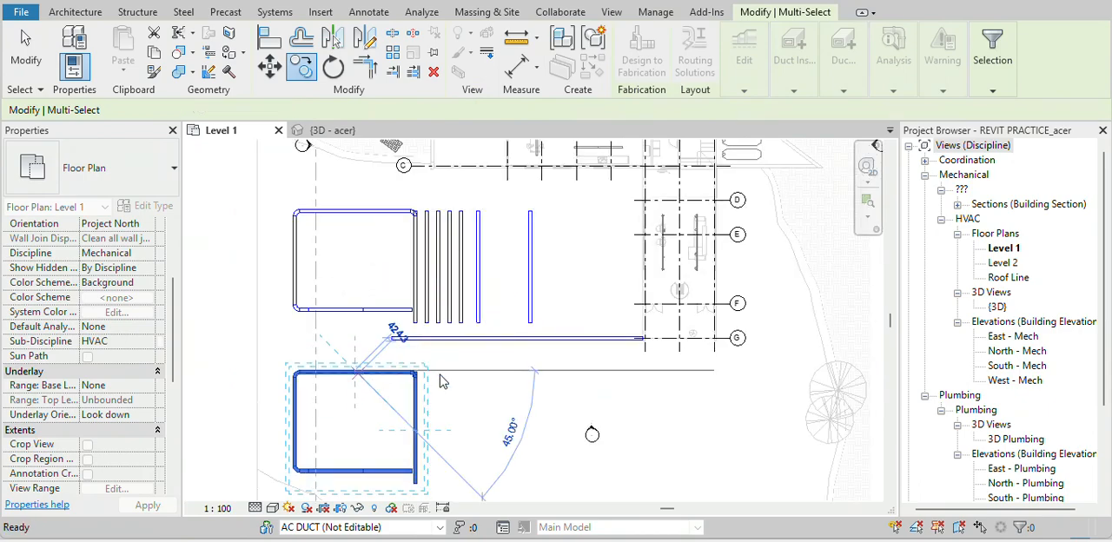
{"action": "key", "text": "Escape"}
{"action": "key", "text": "Escape"}
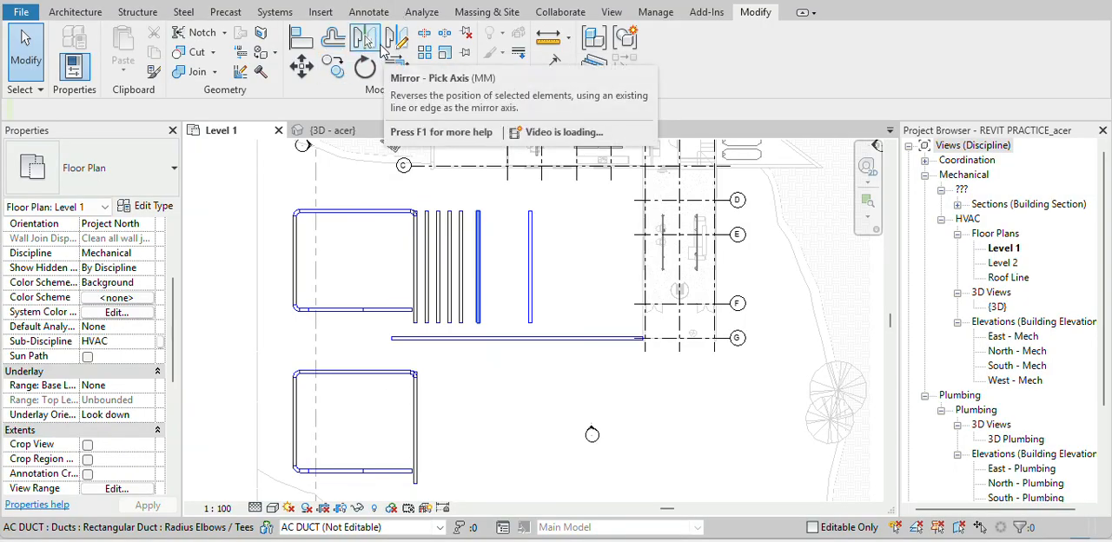
Mirror the lower duct loop, keeping a copy, about the second vertical duct from the far right
{"action": "left_click_drag", "start_coordinate": [268, 366], "coordinate": [444, 498]}
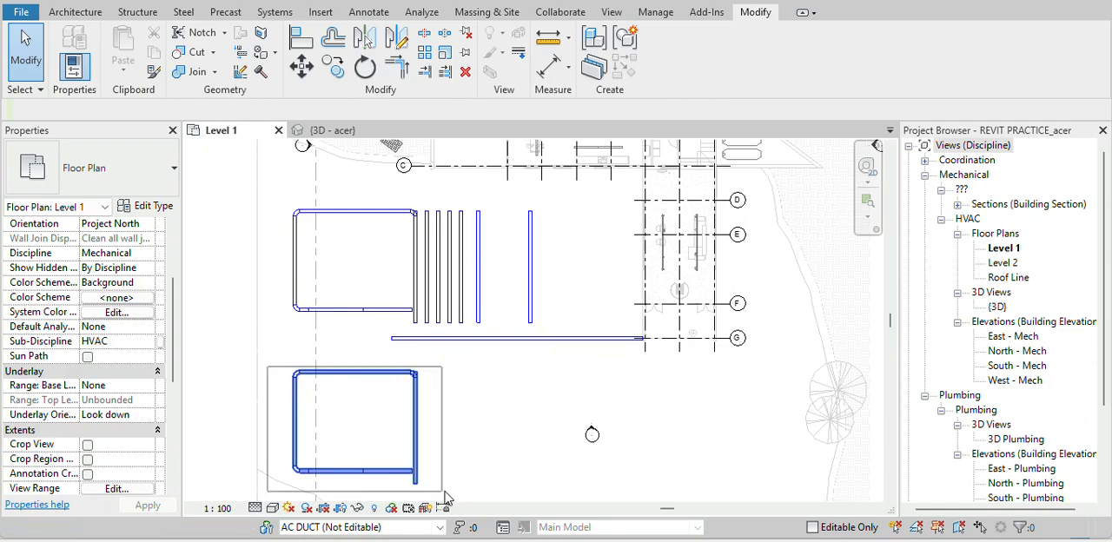
{"action": "key", "text": "m"}
{"action": "key", "text": "m"}
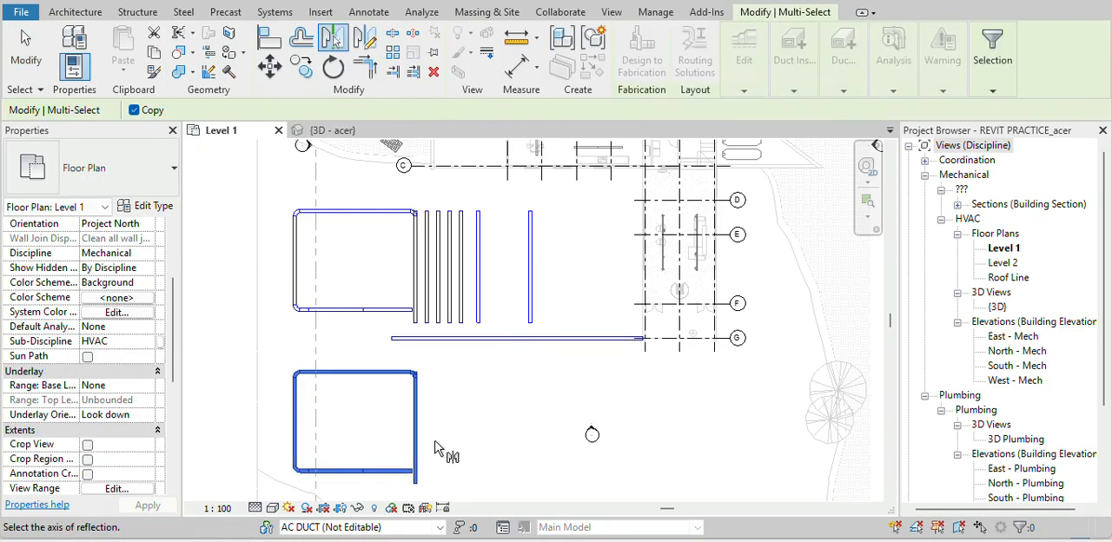
{"action": "left_click", "coordinate": [480, 299]}
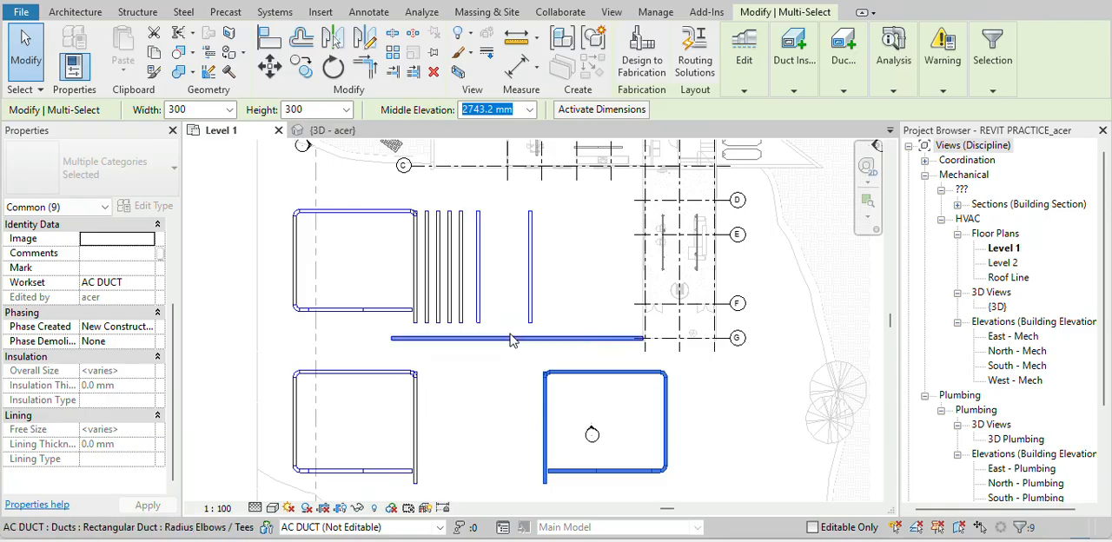
Extend the lower end of the duct used as mirror axis down between the two lower loops, about 23700 mm long overall
{"action": "left_click", "coordinate": [478, 325]}
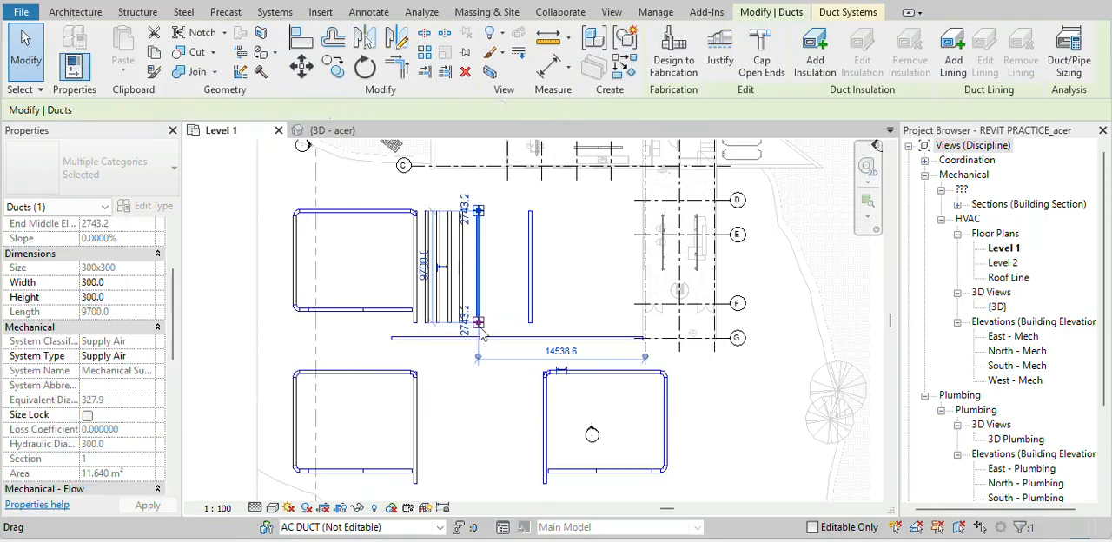
{"action": "left_click_drag", "start_coordinate": [477, 324], "coordinate": [481, 484]}
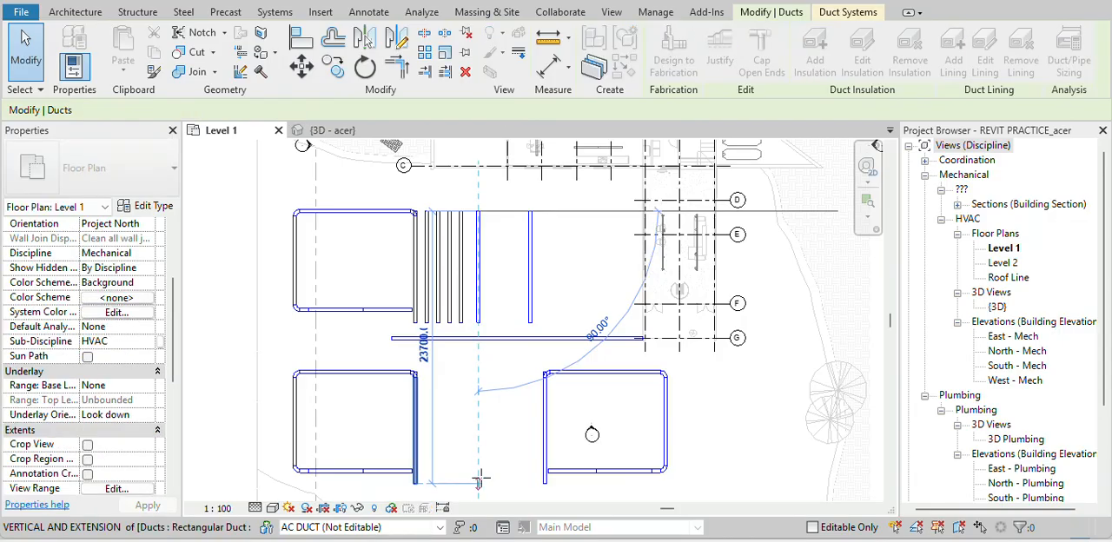
{"action": "left_click", "coordinate": [444, 436]}
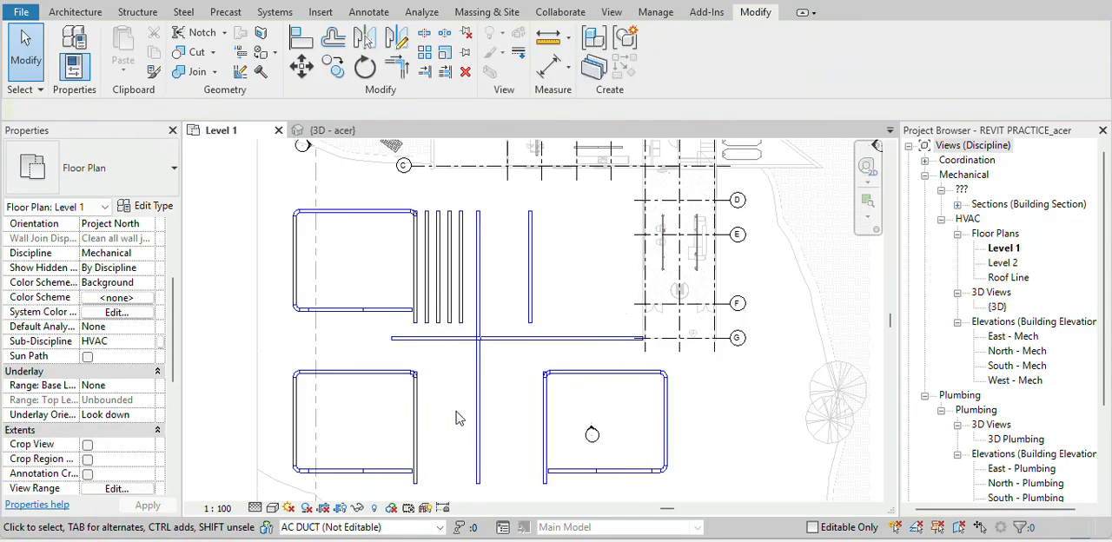
Mirror the right-hand lower loop and the elevation marker inside it, keeping a copy, about a vertical axis drawn to the loop's right
{"action": "middle_click_drag", "start_coordinate": [512, 405], "coordinate": [349, 333]}
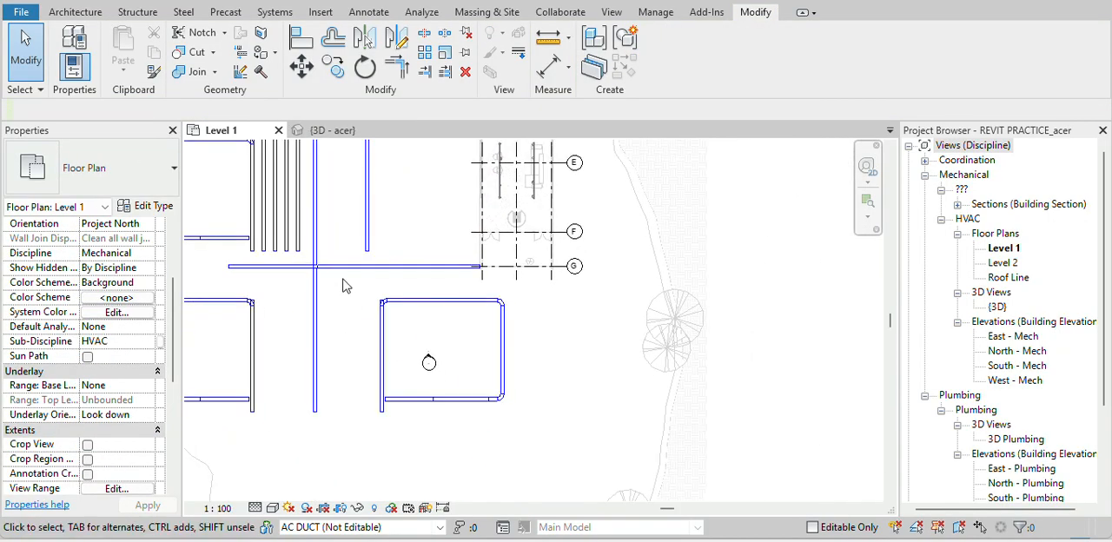
{"action": "left_click_drag", "start_coordinate": [343, 278], "coordinate": [523, 444]}
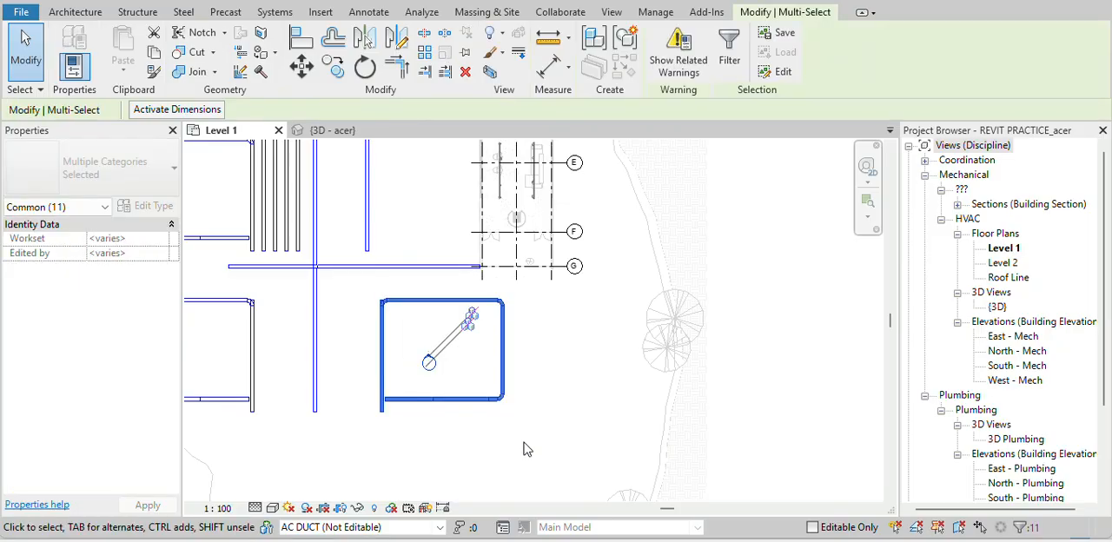
{"action": "key", "text": "Delete"}
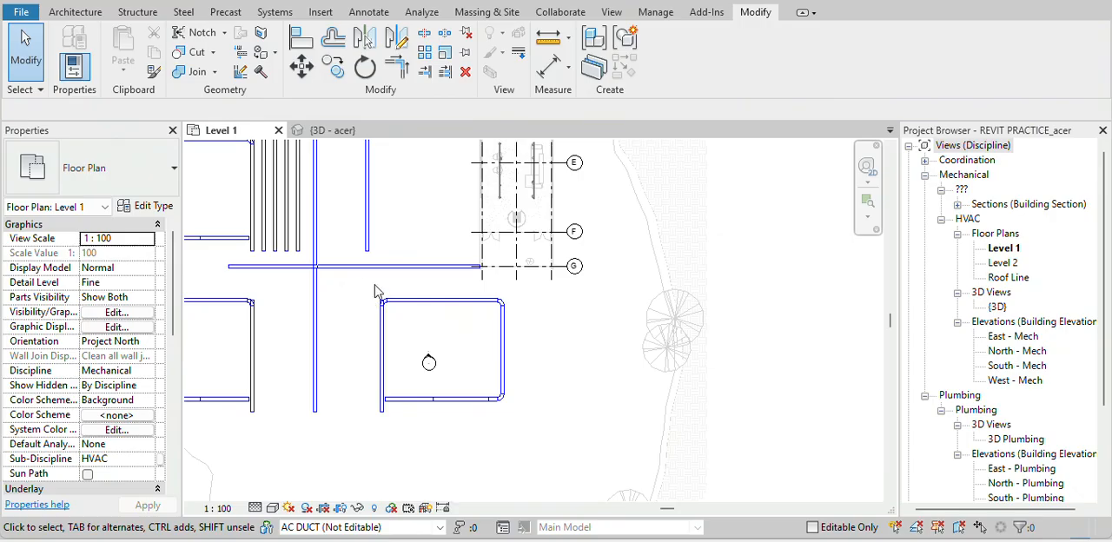
{"action": "left_click_drag", "start_coordinate": [357, 278], "coordinate": [516, 448]}
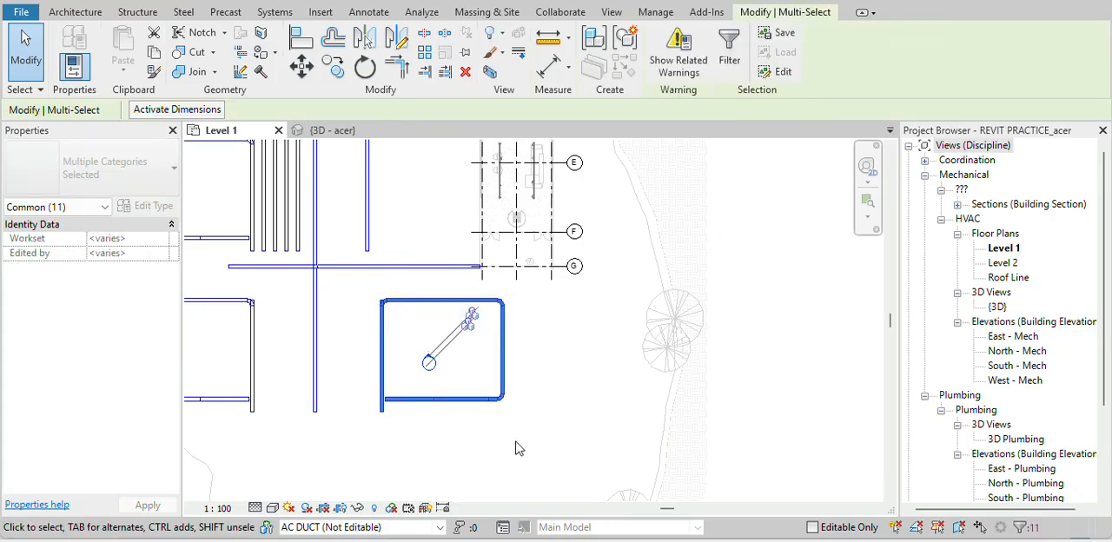
{"action": "key", "text": "d"}
{"action": "key", "text": "m"}
{"action": "scroll", "coordinate": [539, 357], "scroll_direction": "up", "scroll_amount": 2}
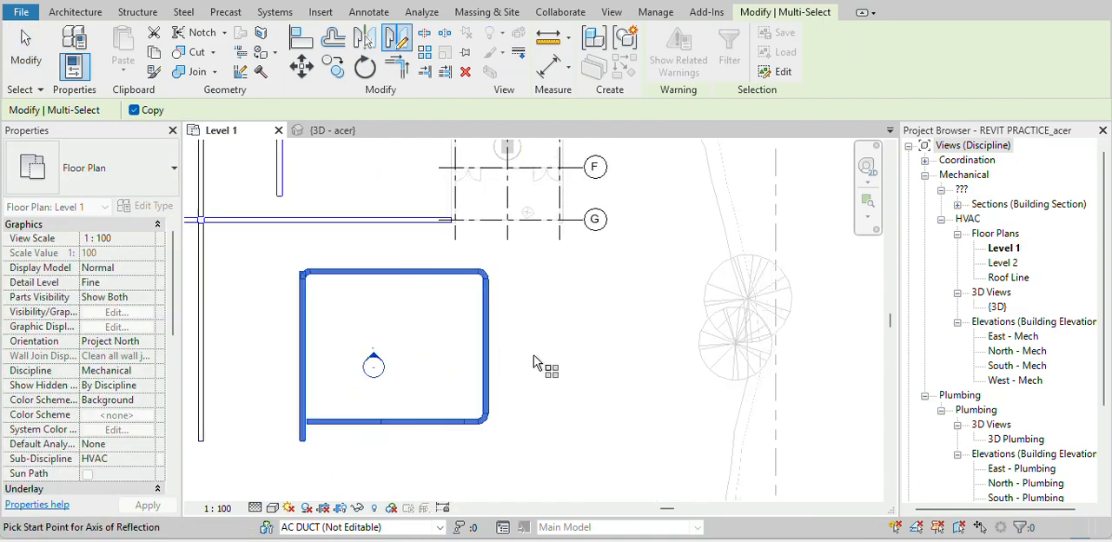
{"action": "left_click", "coordinate": [524, 258]}
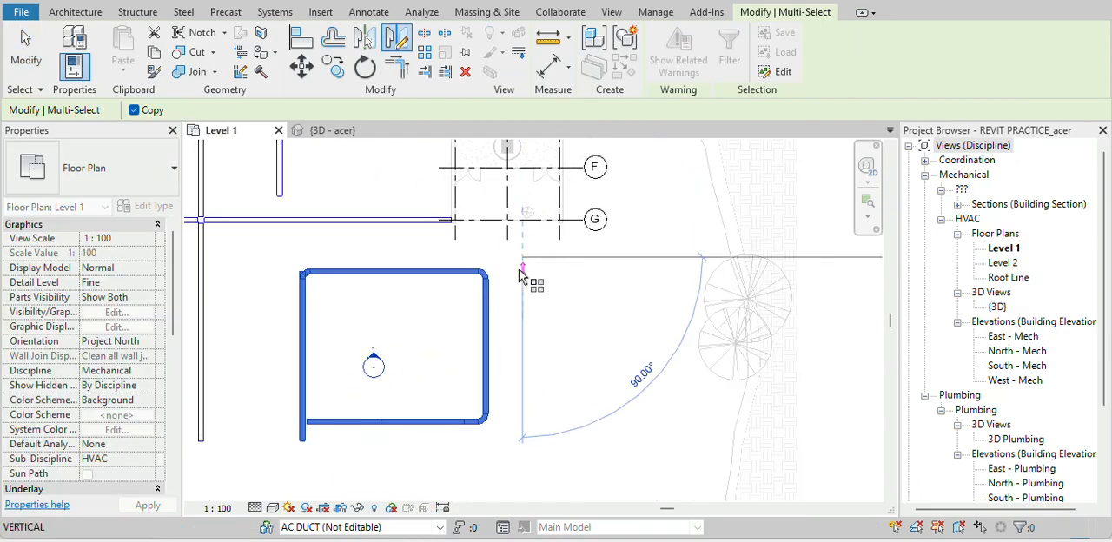
{"action": "left_click", "coordinate": [525, 457]}
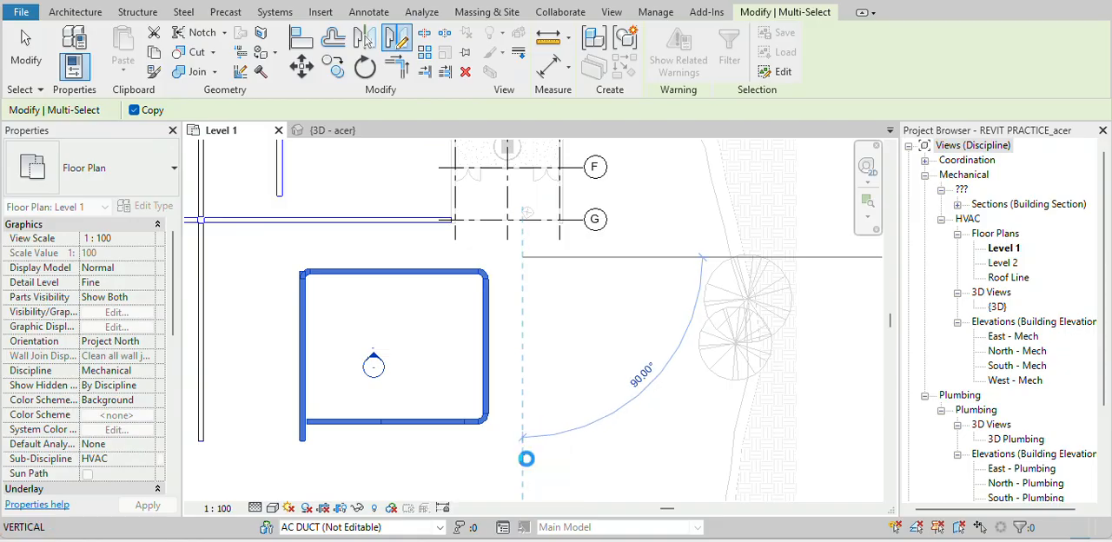
{"action": "left_click", "coordinate": [528, 460]}
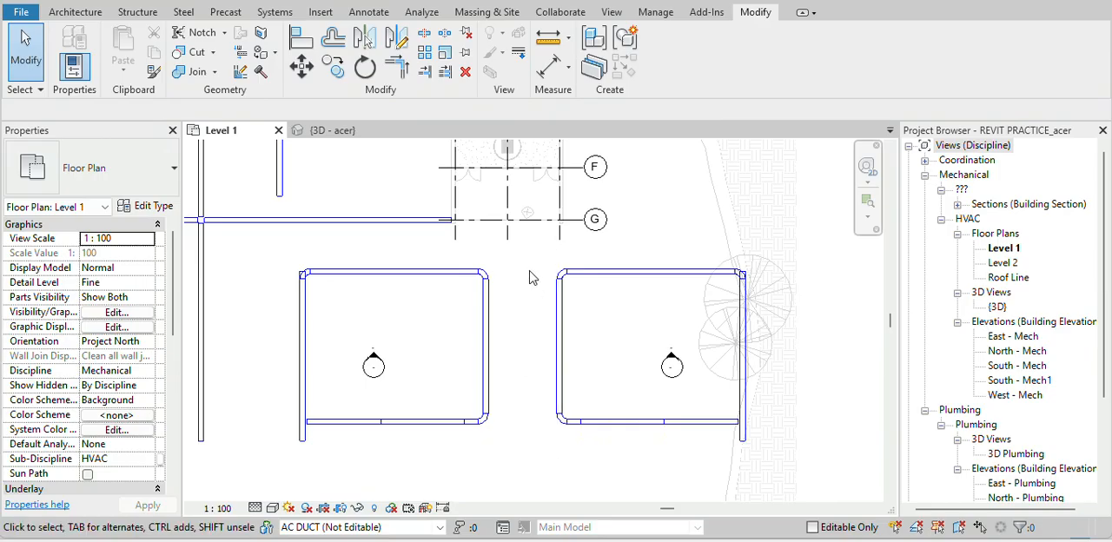
Rotate the newly mirrored rightmost duct loop and its elevation marker by 45 degrees
{"action": "scroll", "coordinate": [752, 308], "scroll_direction": "down", "scroll_amount": 1}
{"action": "middle_click_drag", "start_coordinate": [752, 308], "coordinate": [335, 251]}
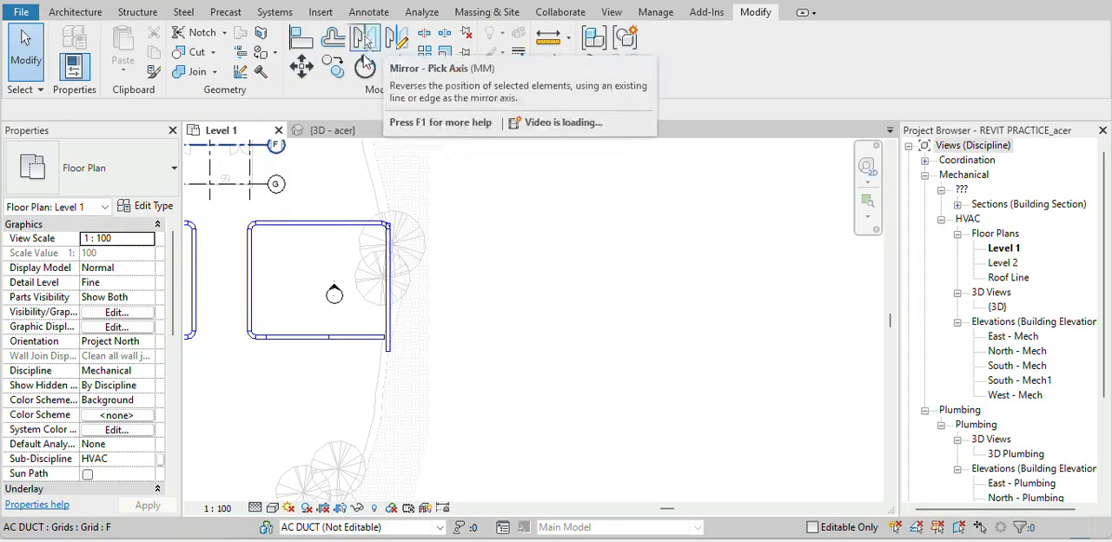
{"action": "left_click_drag", "start_coordinate": [232, 219], "coordinate": [432, 449]}
{"action": "key", "text": "r"}
{"action": "key", "text": "o"}
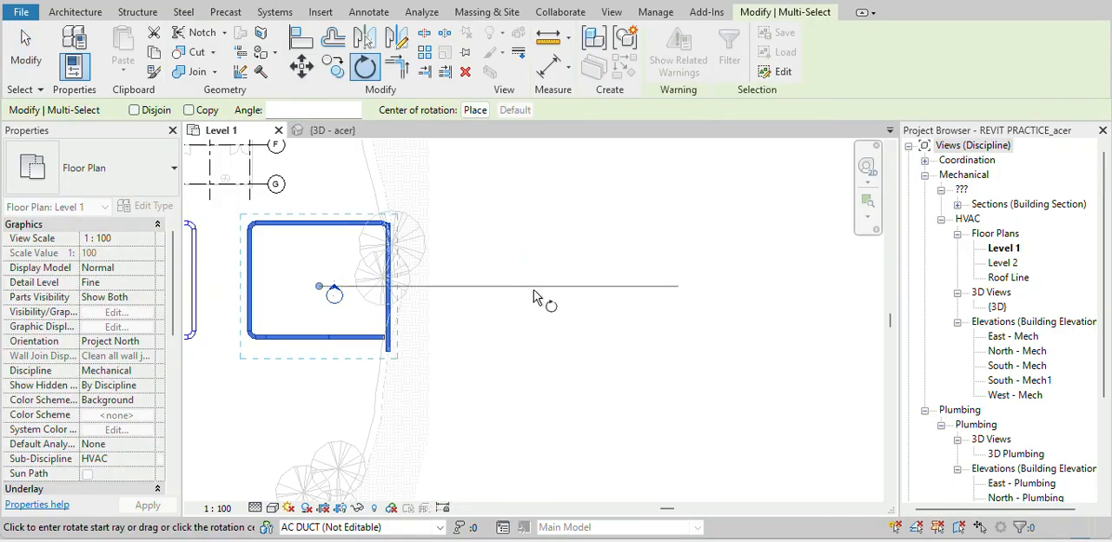
{"action": "left_click", "coordinate": [533, 295]}
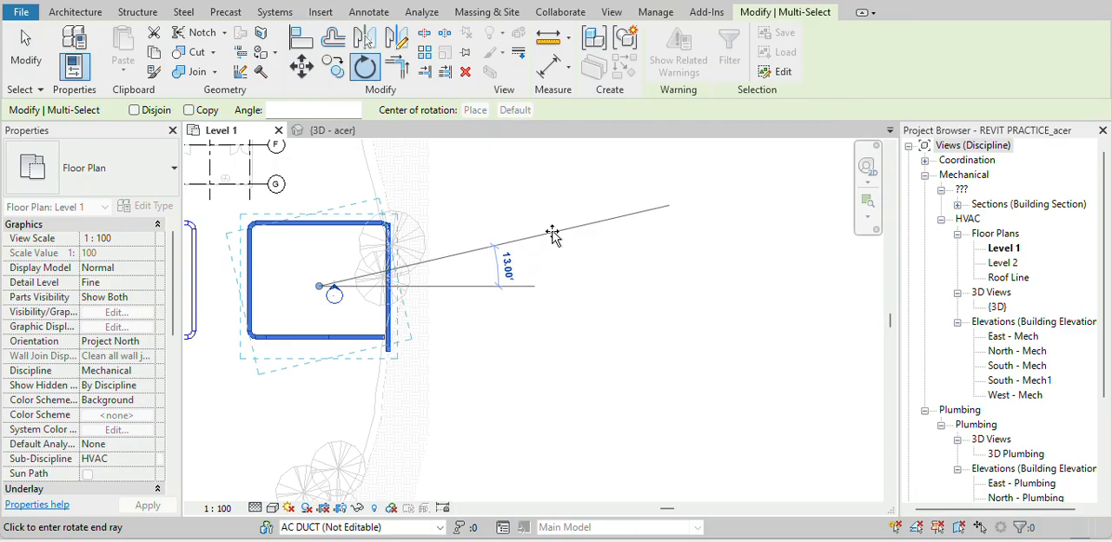
{"action": "type", "text": "45"}
{"action": "key", "text": "Return"}
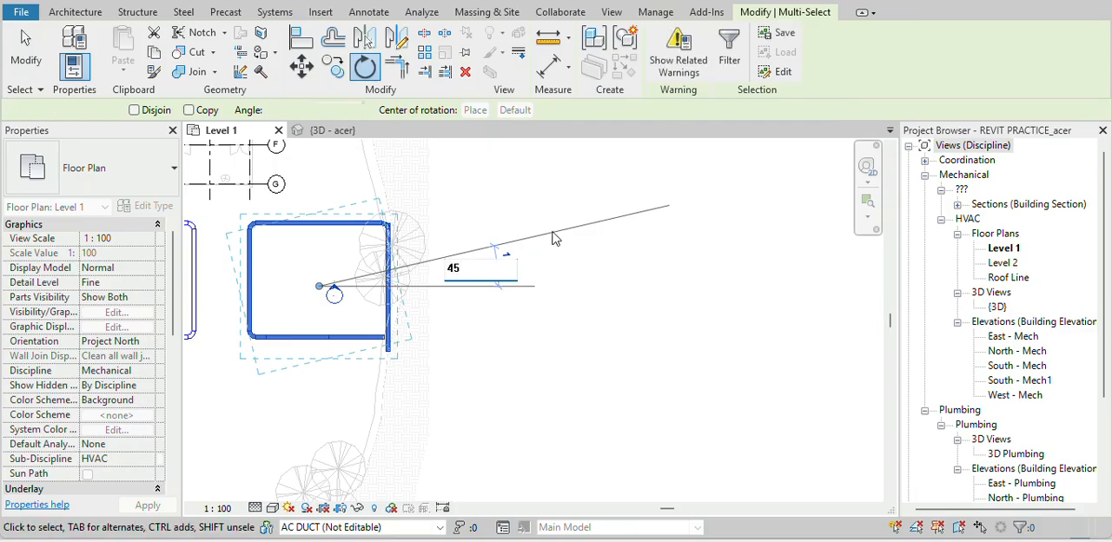
{"action": "left_click", "coordinate": [318, 377]}
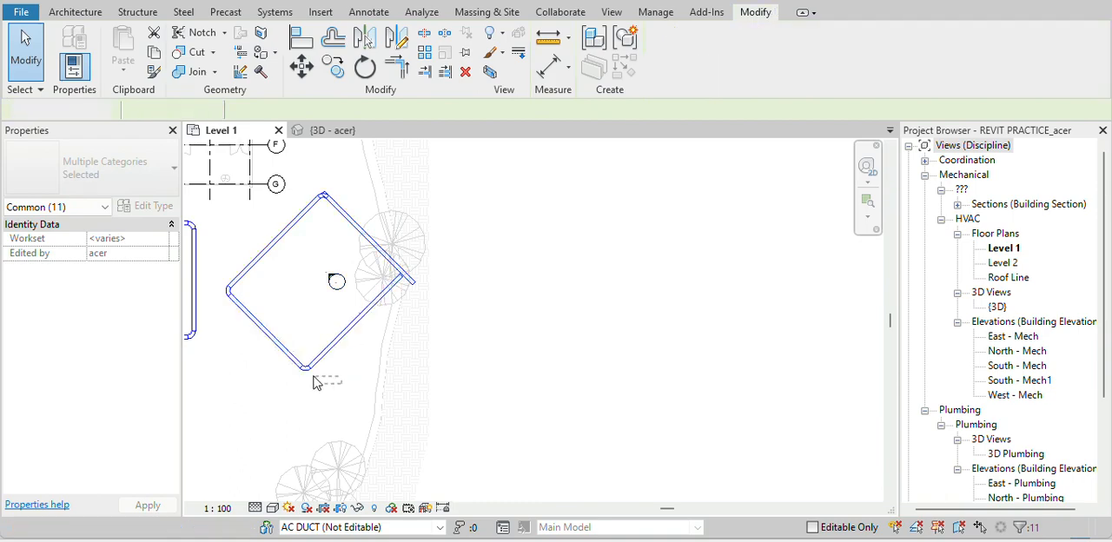
{"action": "left_click_drag", "start_coordinate": [341, 353], "coordinate": [278, 384]}
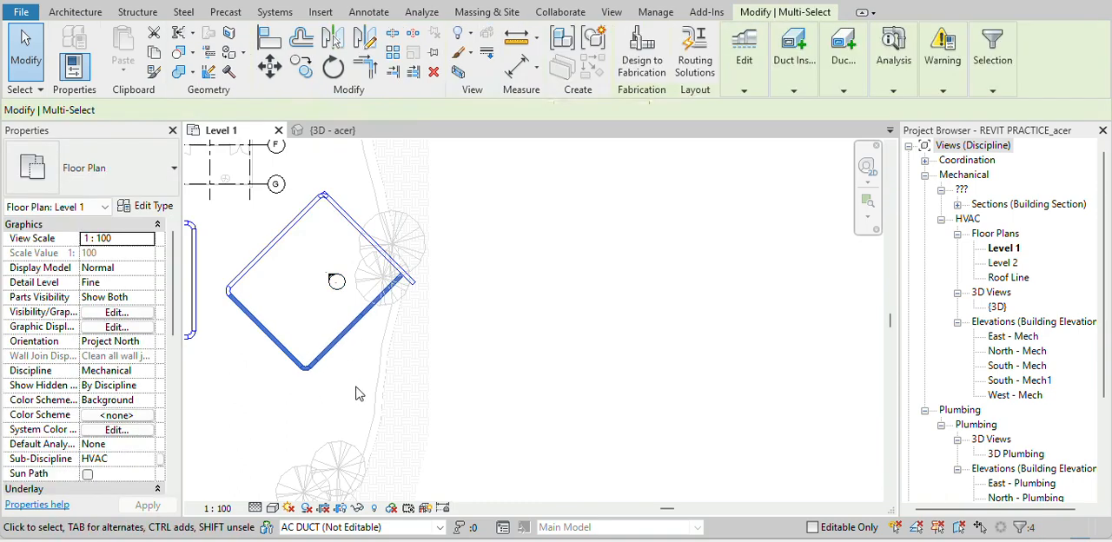
{"action": "left_click", "coordinate": [427, 348]}
{"action": "scroll", "coordinate": [534, 233], "scroll_direction": "down", "scroll_amount": 2}
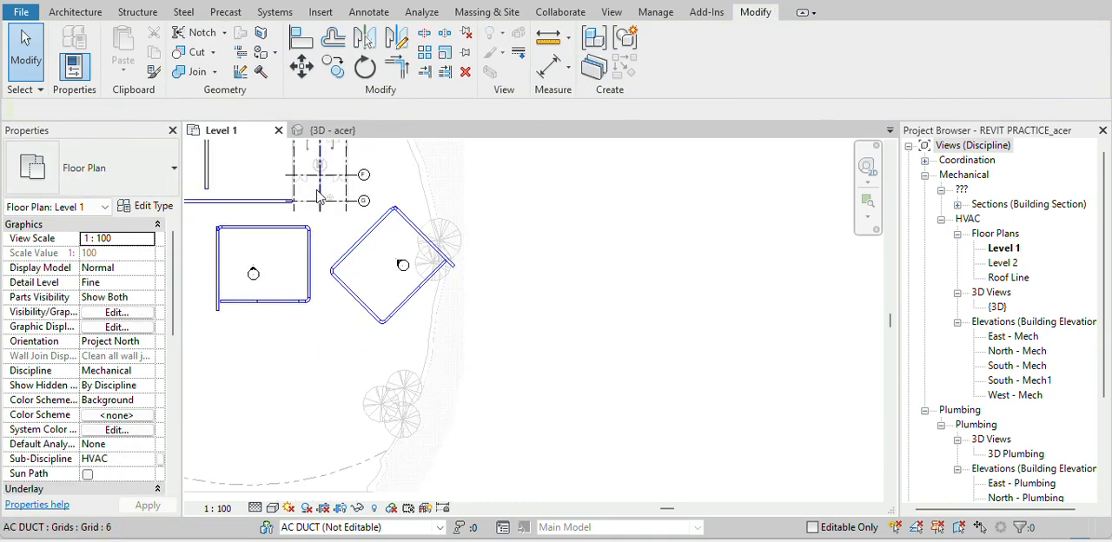
{"action": "left_click_drag", "start_coordinate": [319, 191], "coordinate": [562, 329]}
{"action": "left_click", "coordinate": [558, 314]}
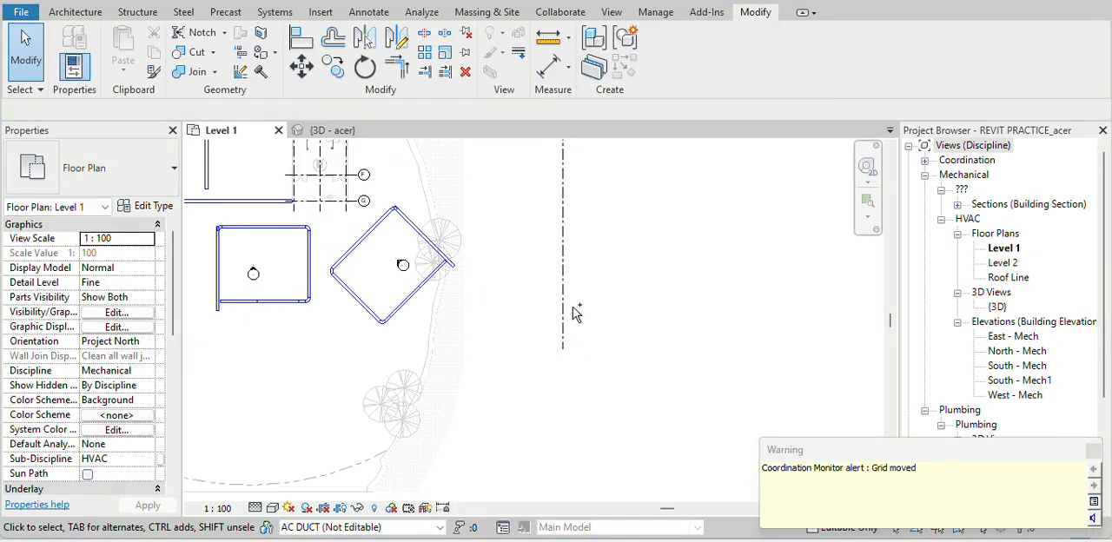
{"action": "key", "text": "ctrl+z"}
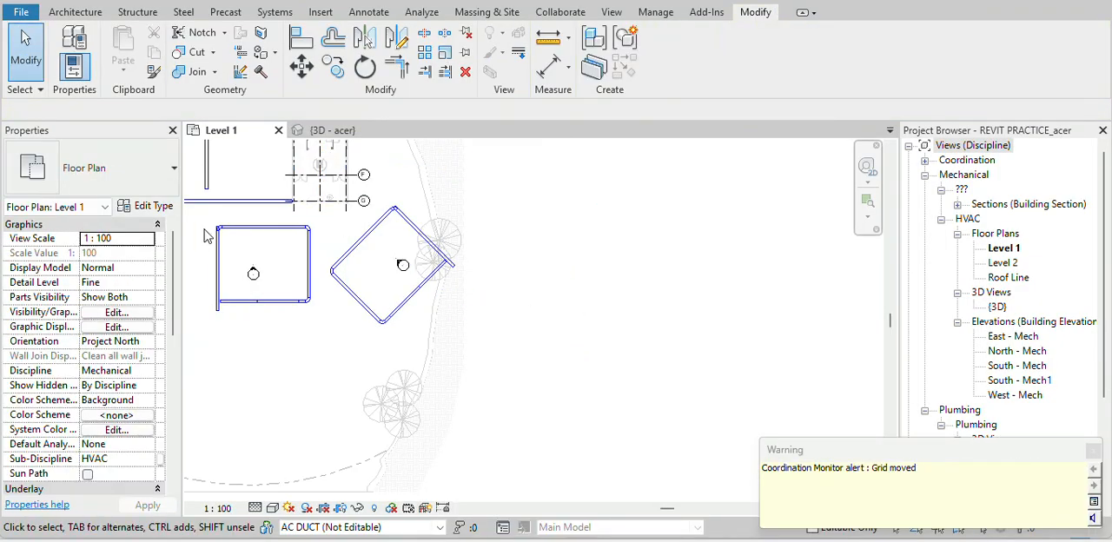
{"action": "left_click_drag", "start_coordinate": [207, 236], "coordinate": [338, 337]}
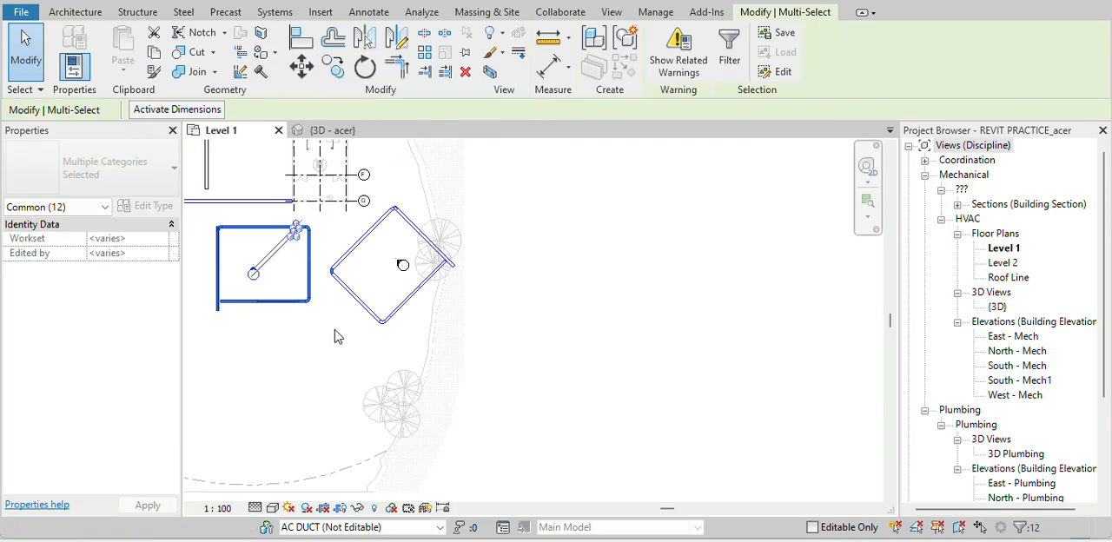
{"action": "key", "text": "e"}
{"action": "key", "text": "e"}
{"action": "key", "text": "Escape"}
Rotate the unrotated duct loop below grid G, including its elevation marker, by 45 degrees
{"action": "left_click_drag", "start_coordinate": [205, 211], "coordinate": [325, 333]}
{"action": "key", "text": "r"}
{"action": "key", "text": "o"}
{"action": "key", "text": "r"}
{"action": "key", "text": "o"}
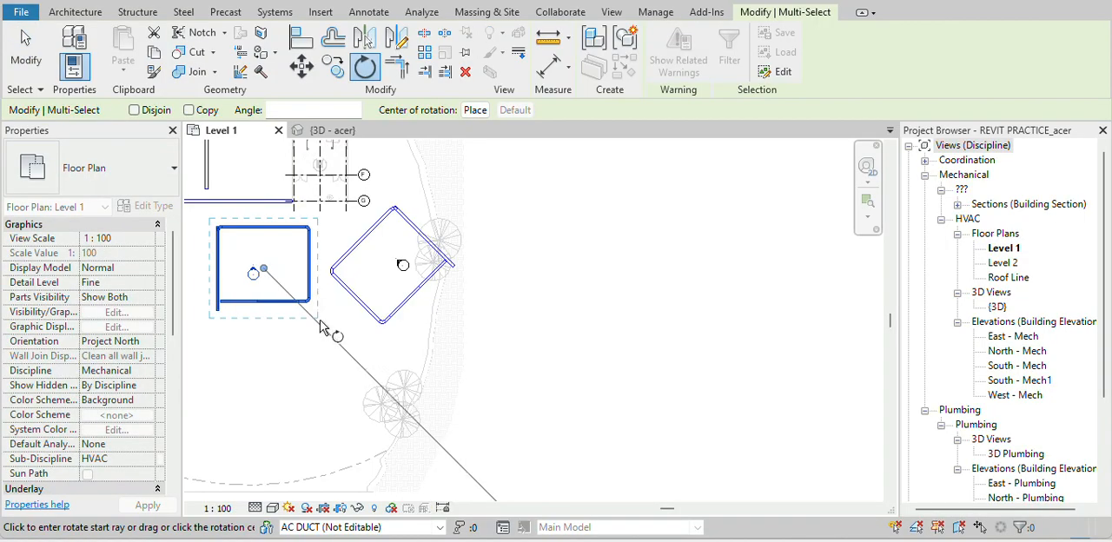
{"action": "left_click", "coordinate": [388, 369]}
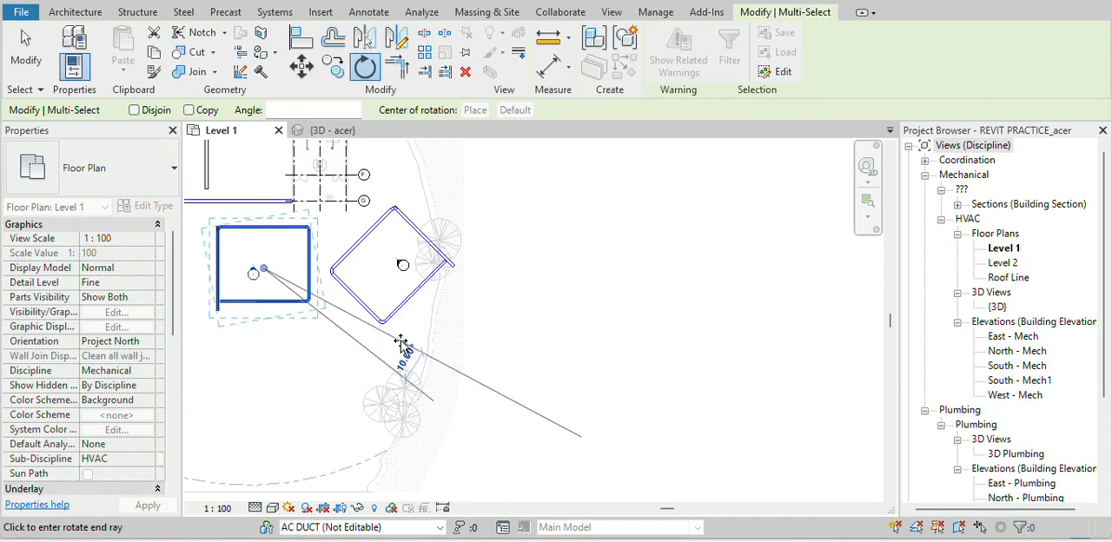
{"action": "type", "text": "45"}
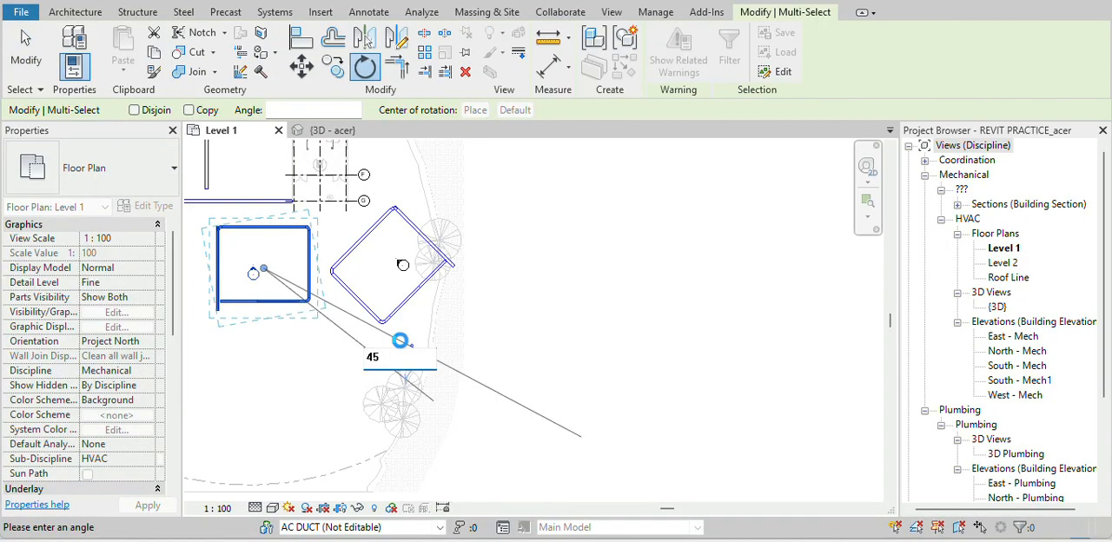
{"action": "key", "text": "Return"}
{"action": "left_click", "coordinate": [403, 347]}
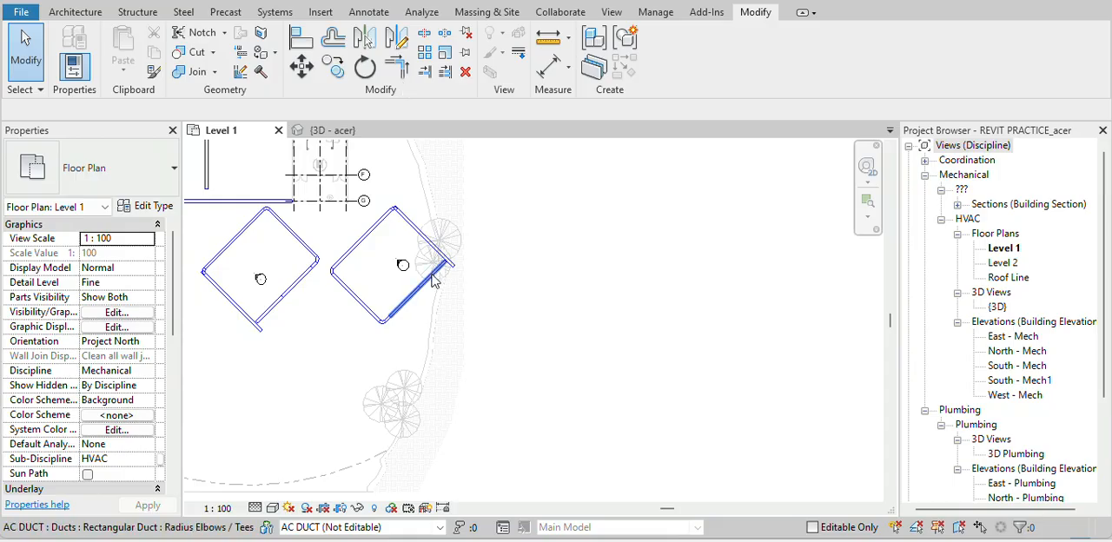
Create a duct similar to one in the rightmost loop, drawing it as a horizontal run in the empty area to the right
{"action": "left_click", "coordinate": [432, 275]}
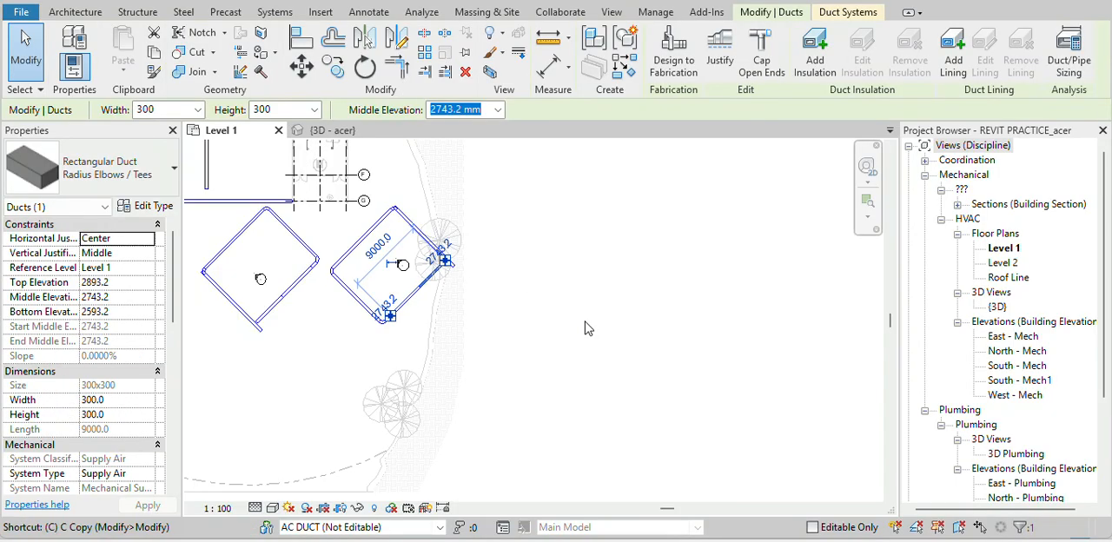
{"action": "key", "text": "c"}
{"action": "key", "text": "s"}
{"action": "left_click", "coordinate": [529, 291]}
{"action": "left_click", "coordinate": [626, 293]}
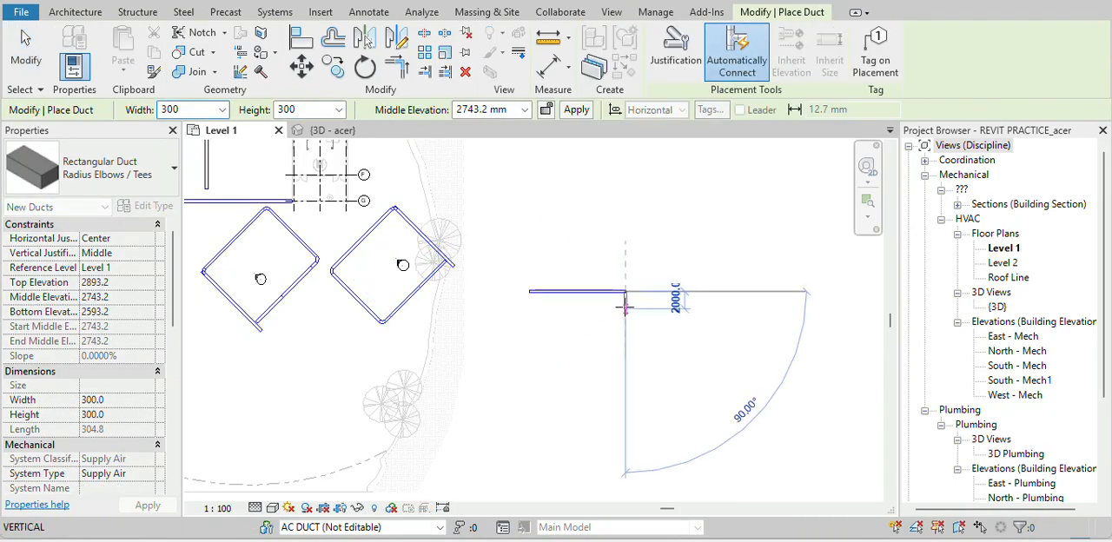
{"action": "key", "text": "Escape"}
{"action": "key", "text": "Escape"}
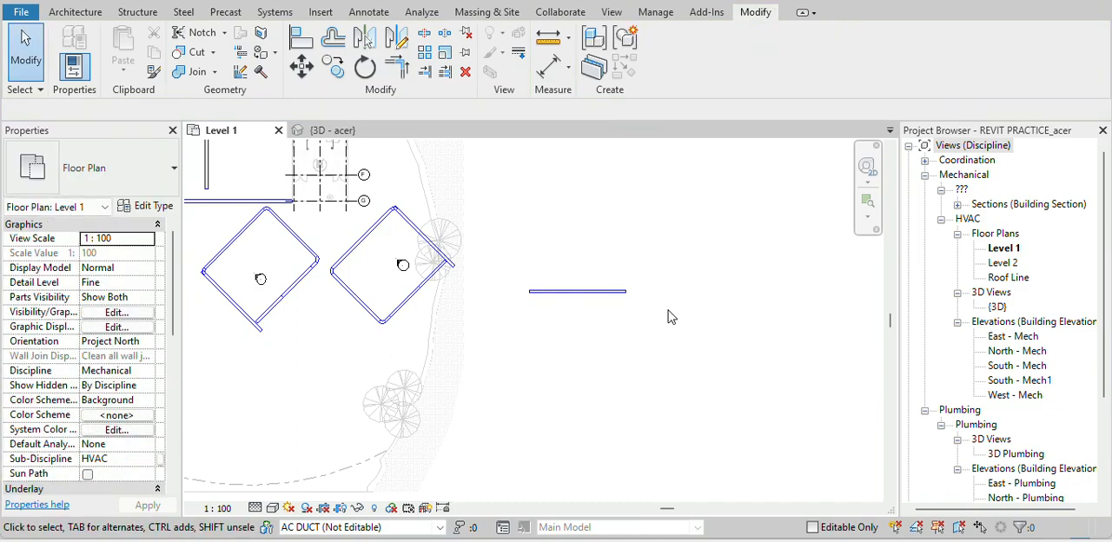
Draw a separate vertical 300 x 300 duct below and to the right of the new horizontal duct
{"action": "key", "text": "d"}
{"action": "key", "text": "t"}
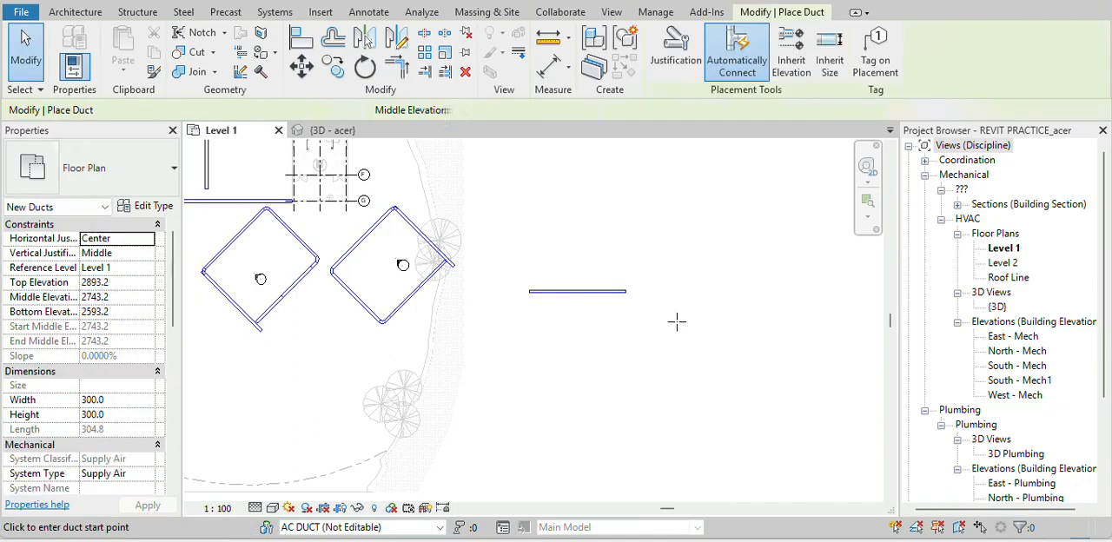
{"action": "left_click", "coordinate": [675, 321]}
{"action": "left_click", "coordinate": [674, 458]}
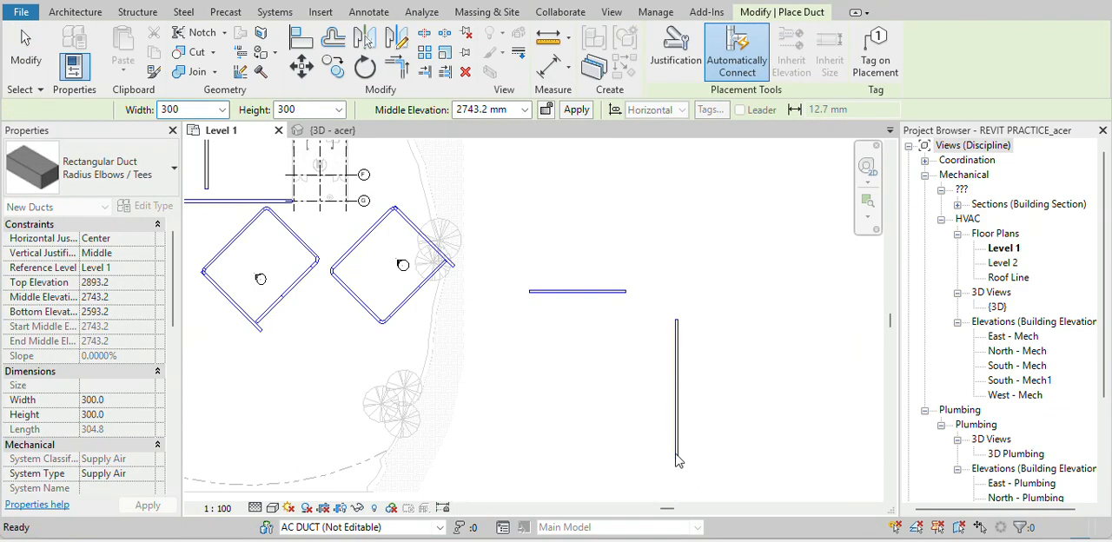
{"action": "key", "text": "Escape"}
{"action": "key", "text": "Escape"}
Trim/extend the new horizontal and vertical ducts to meet in a corner
{"action": "key", "text": "t"}
{"action": "key", "text": "r"}
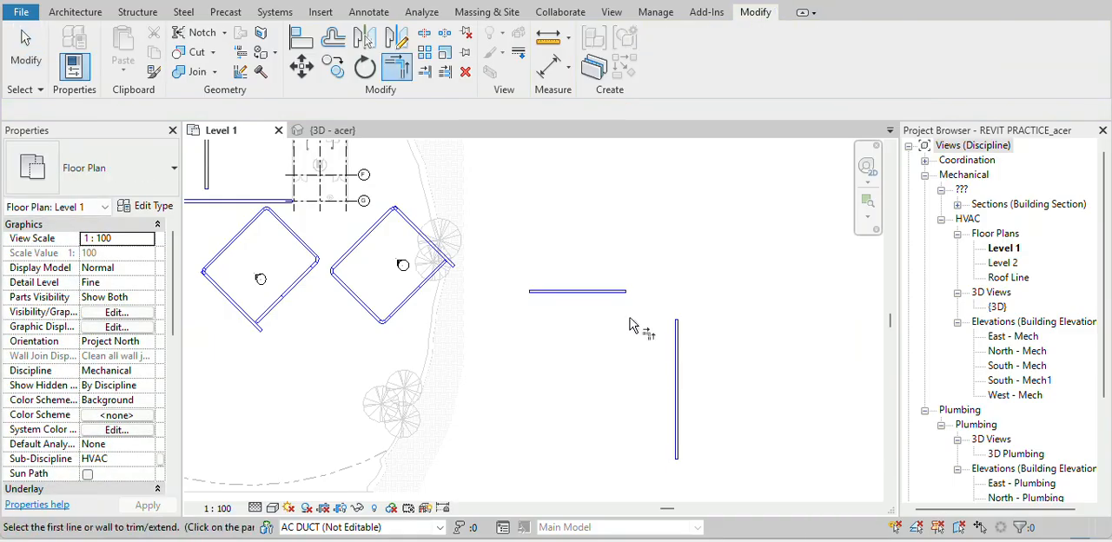
{"action": "left_click", "coordinate": [618, 291]}
{"action": "left_click", "coordinate": [681, 350]}
{"action": "key", "text": "Escape"}
{"action": "key", "text": "Escape"}
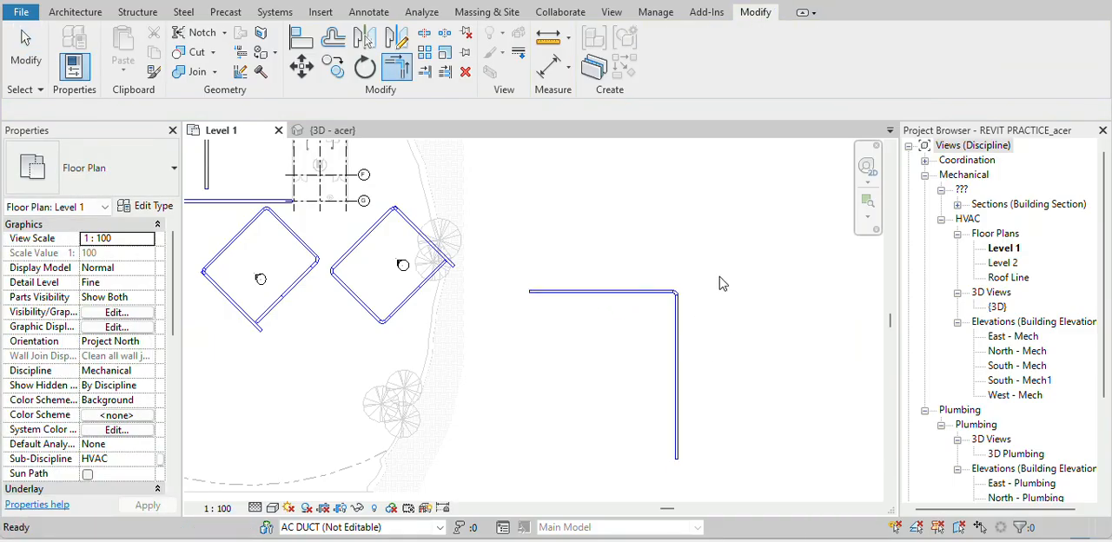